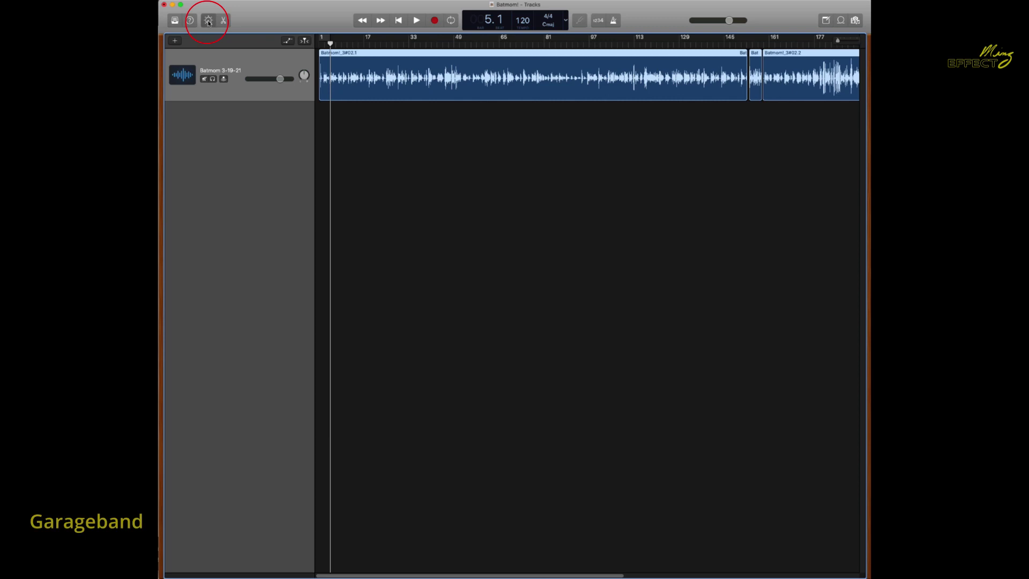
Step: Check the voice track's EQ curve in Smart Controls, then return to the ambience and reverb controls
click(209, 21)
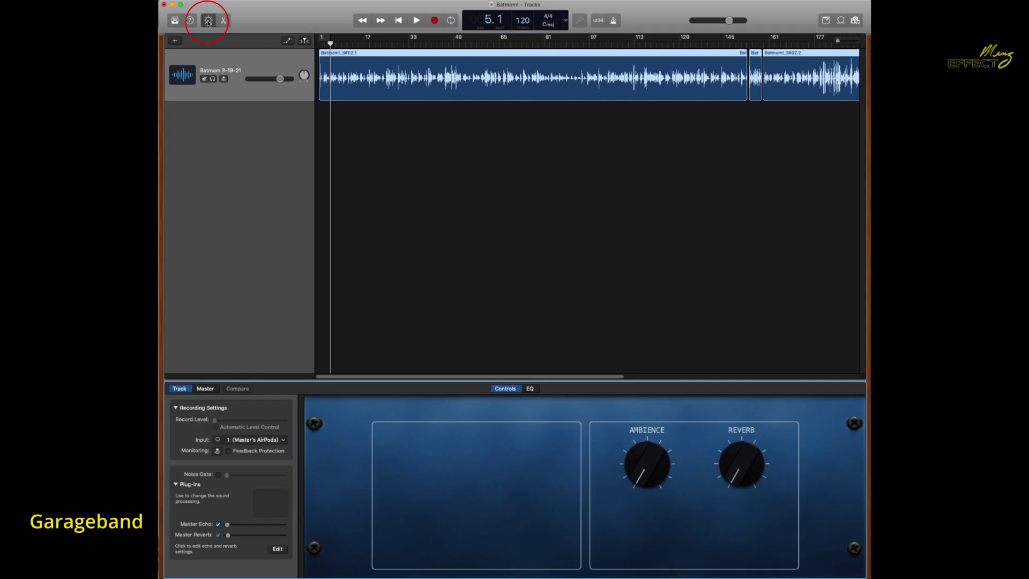
click(532, 392)
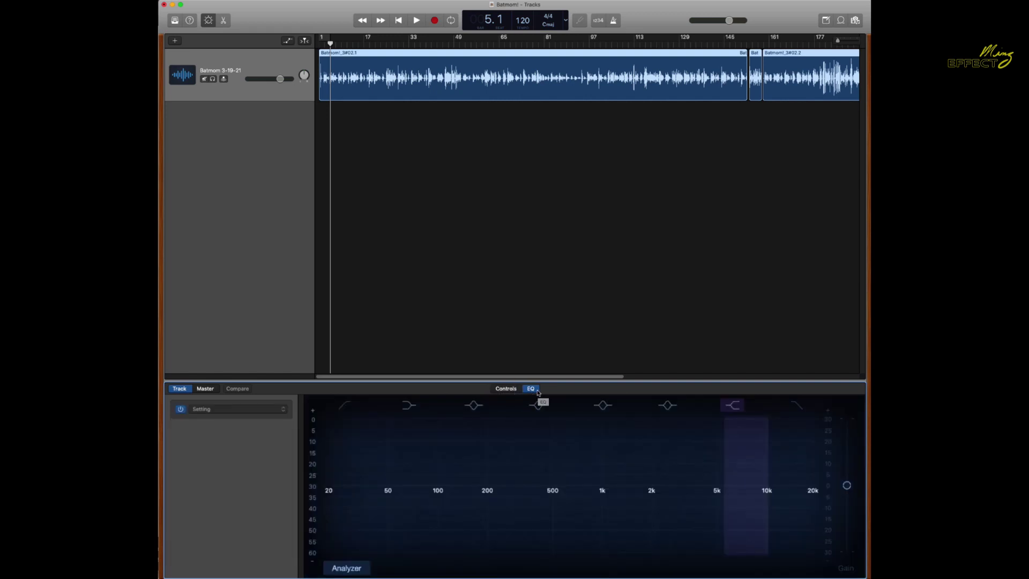
click(506, 389)
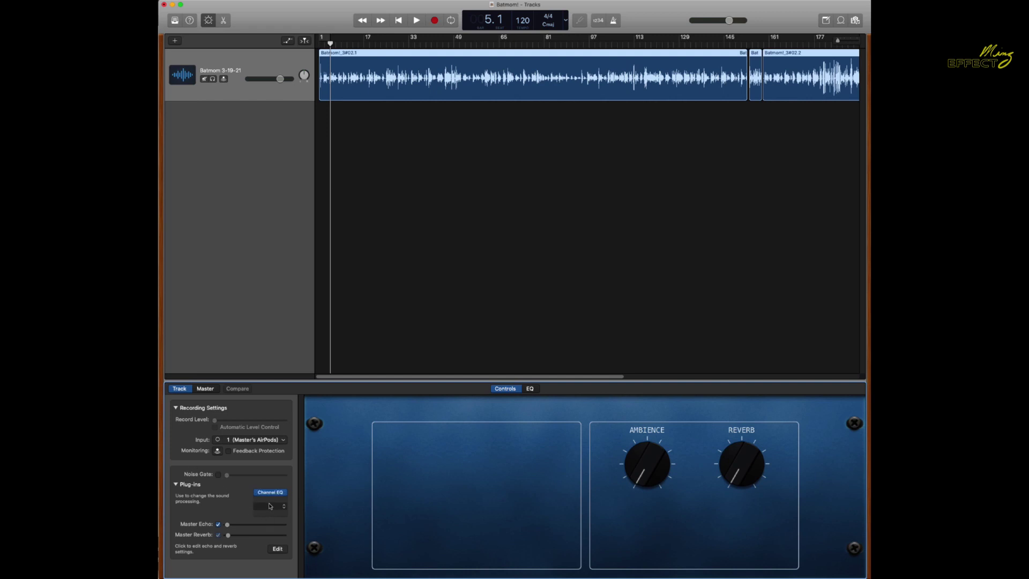
Step: Remove the Channel EQ plug-in from the voice track by choosing No Plug-in
mouse_move(283, 495)
click(284, 493)
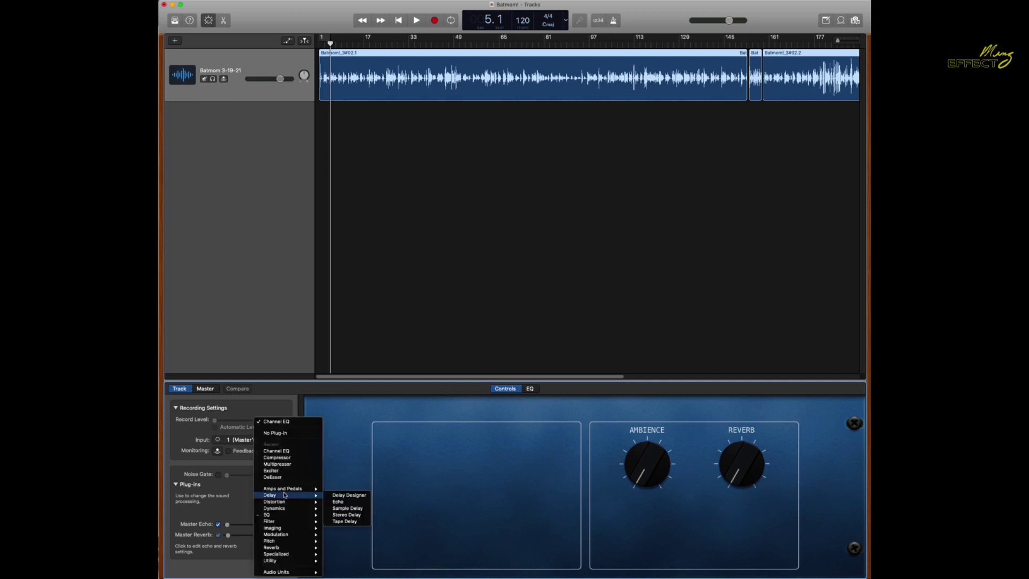
click(277, 433)
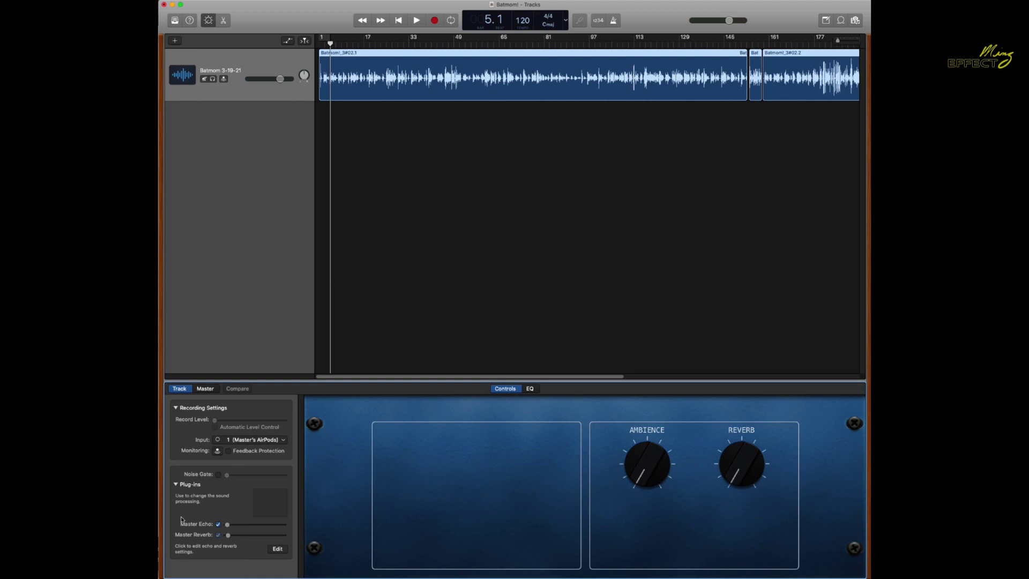
Step: Show the Dynamics plug-ins in the slot menu: Compressor, DeEsser, Limiter and Noise Gate
click(281, 494)
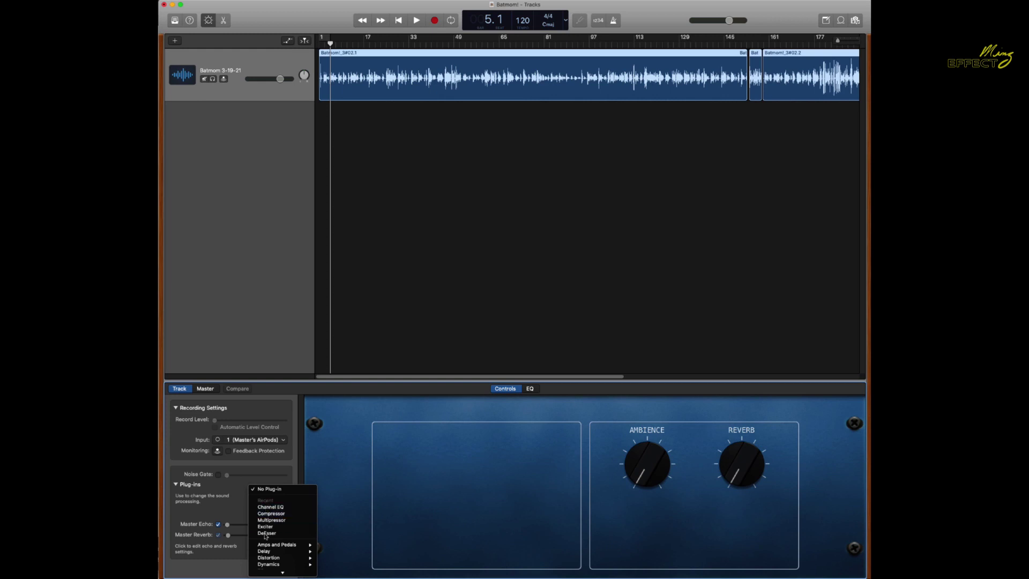
scroll(264, 542, down, 3)
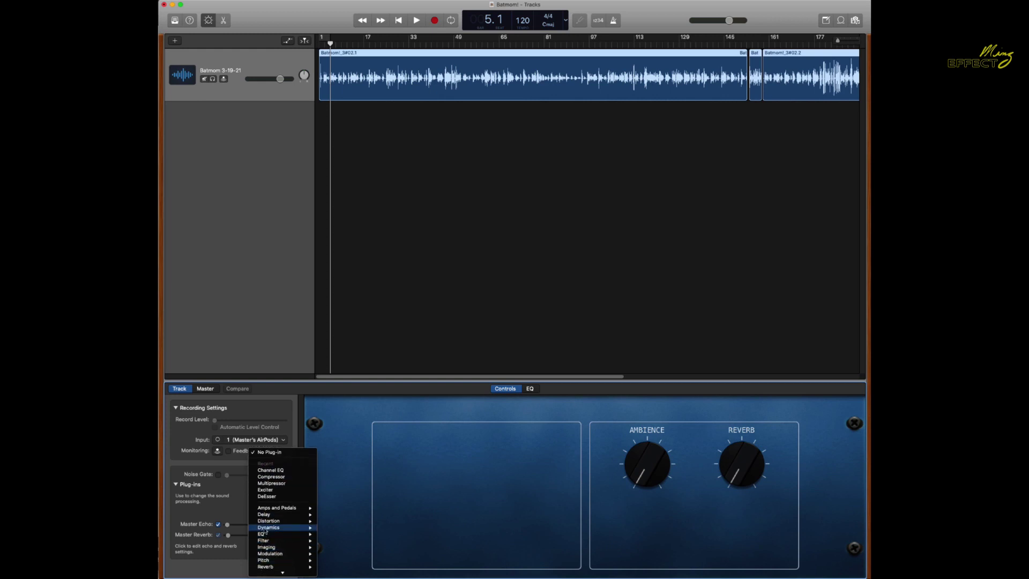
mouse_move(266, 528)
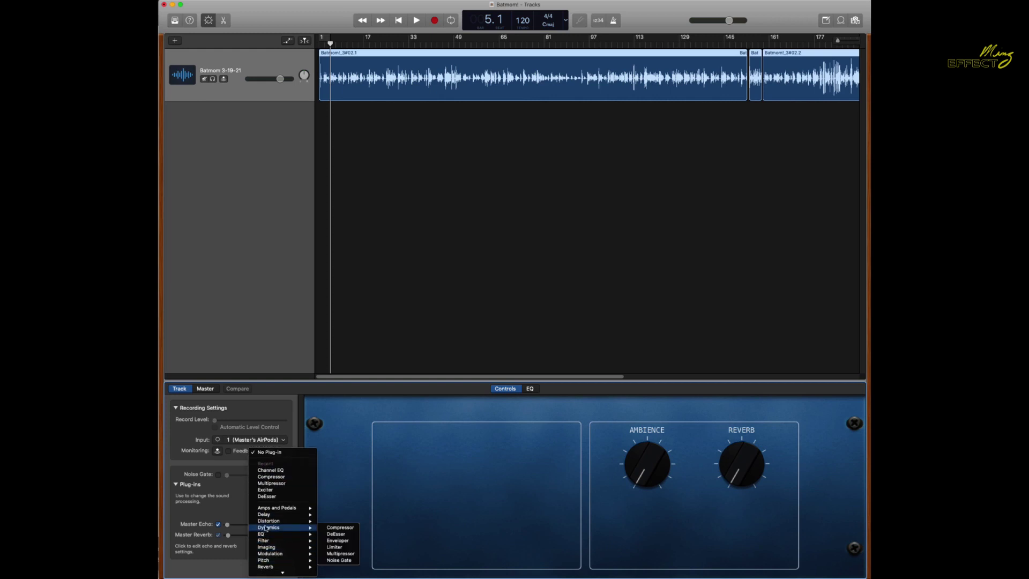
Step: Add a Compressor with the 04 Voice > Narration Vocal preset (-14.0 dB threshold, 4:1 ratio)
click(332, 528)
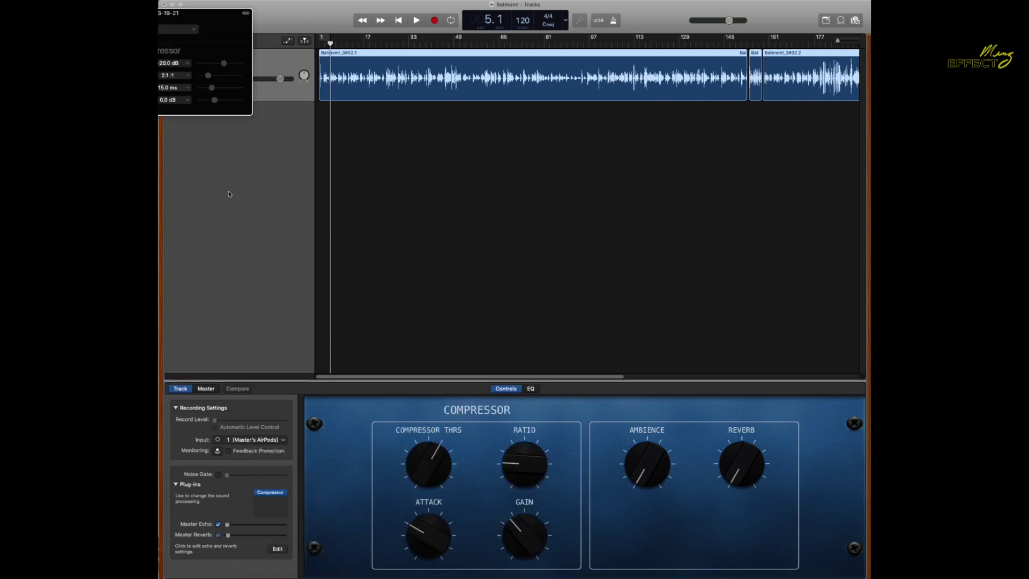
drag(219, 10, 353, 150)
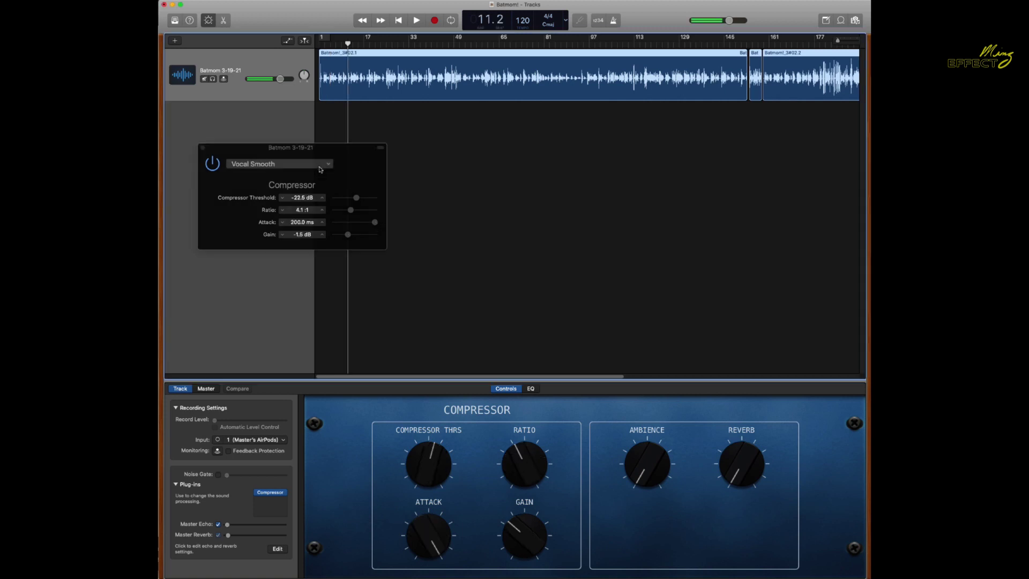
click(279, 164)
mouse_move(283, 241)
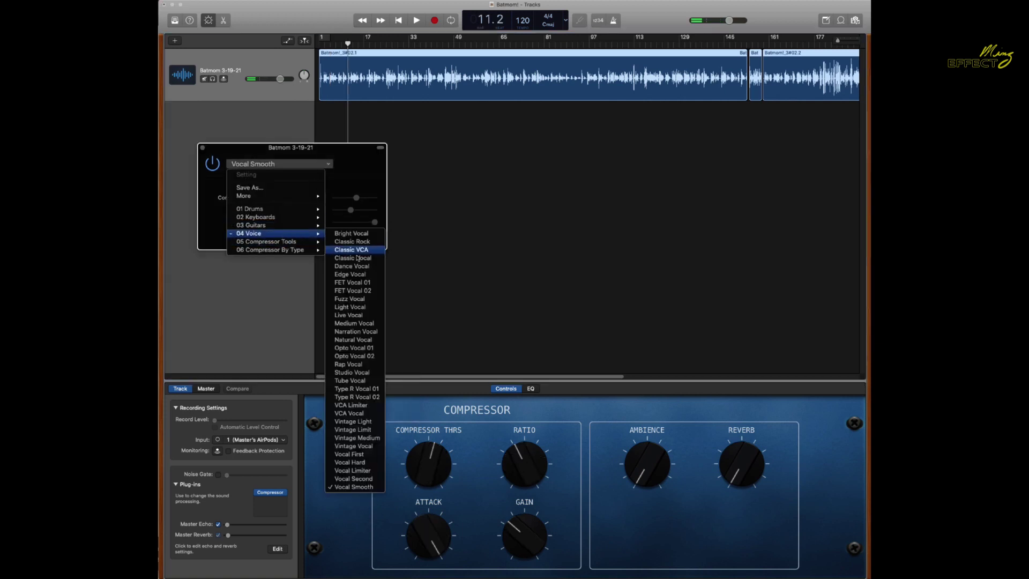
click(353, 332)
Step: Play the compressed voice from around bar 14, then stop playback
key(space)
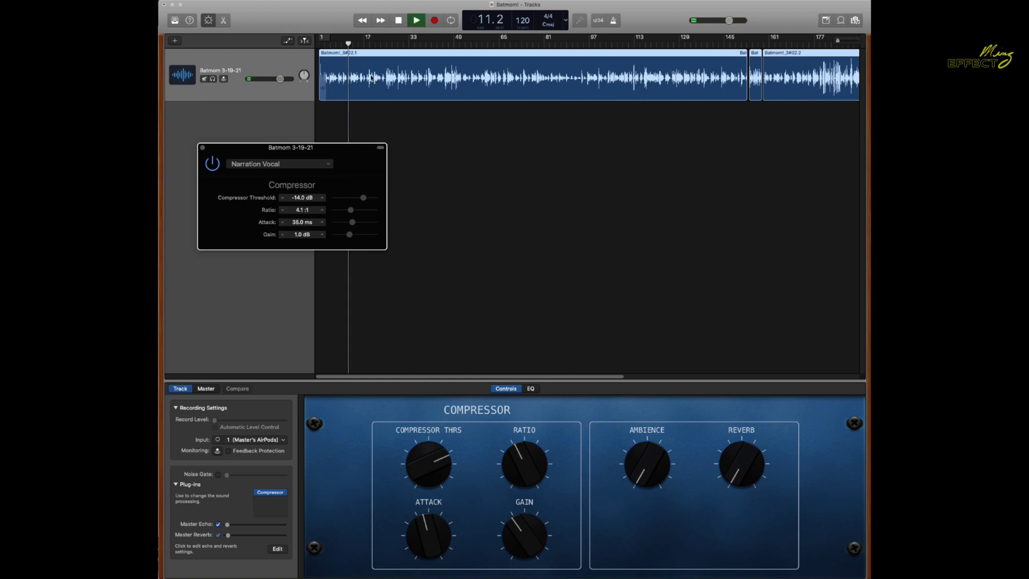
click(354, 44)
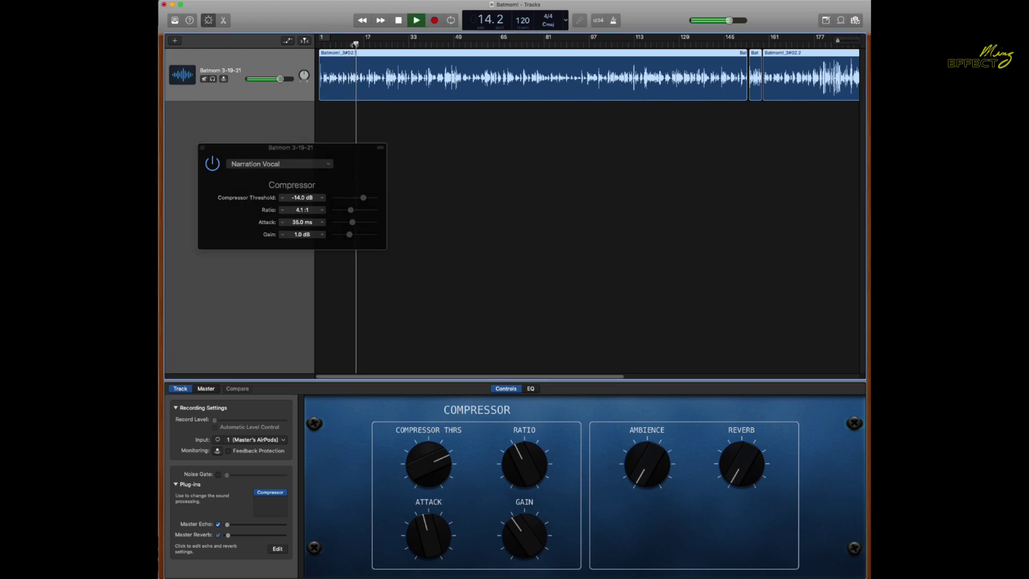
key(space)
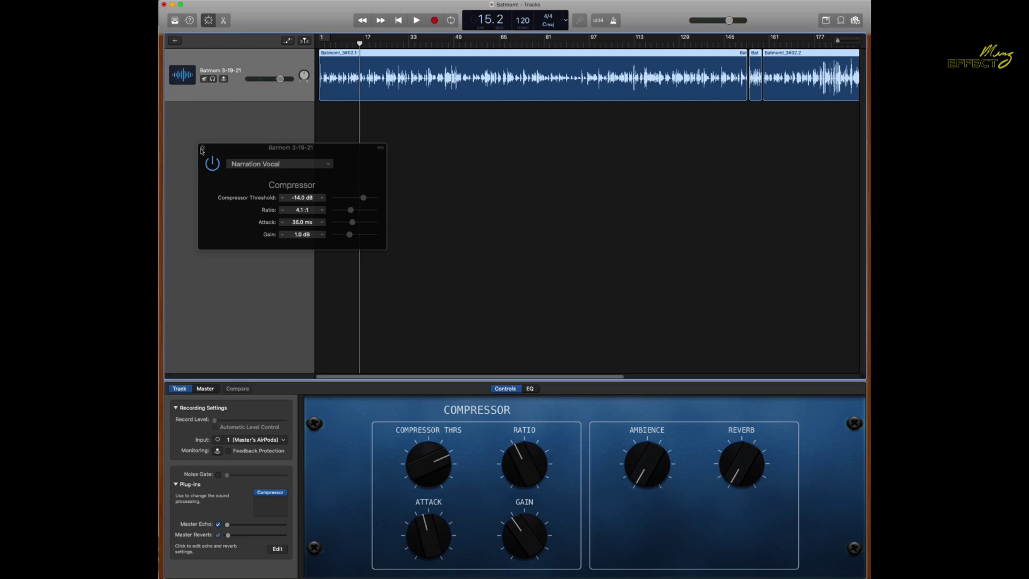
Step: Add Channel EQ after the Compressor and move the 750 Hz band to a +14.5 dB boost at 800 Hz
click(202, 148)
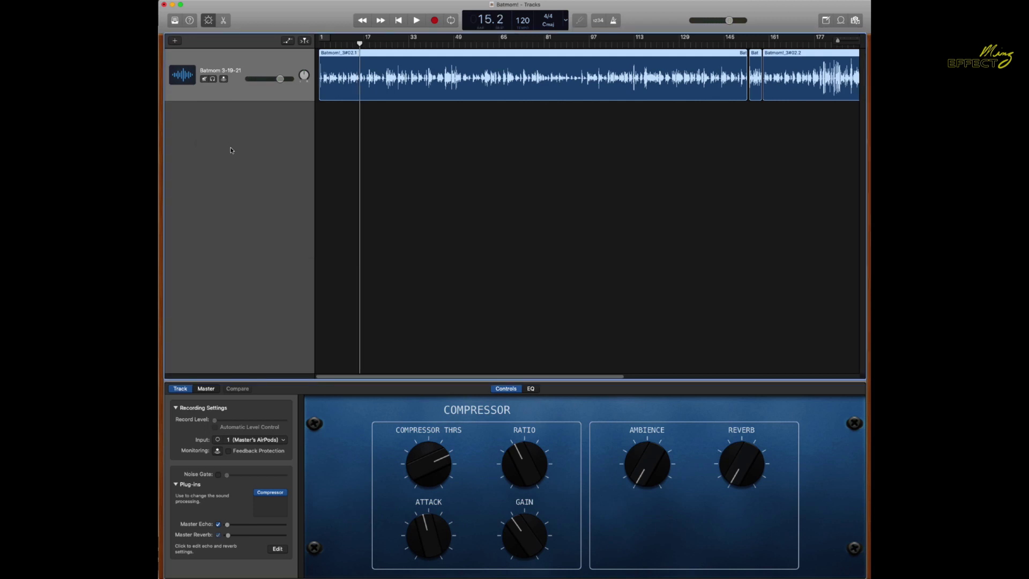
click(278, 502)
mouse_move(272, 536)
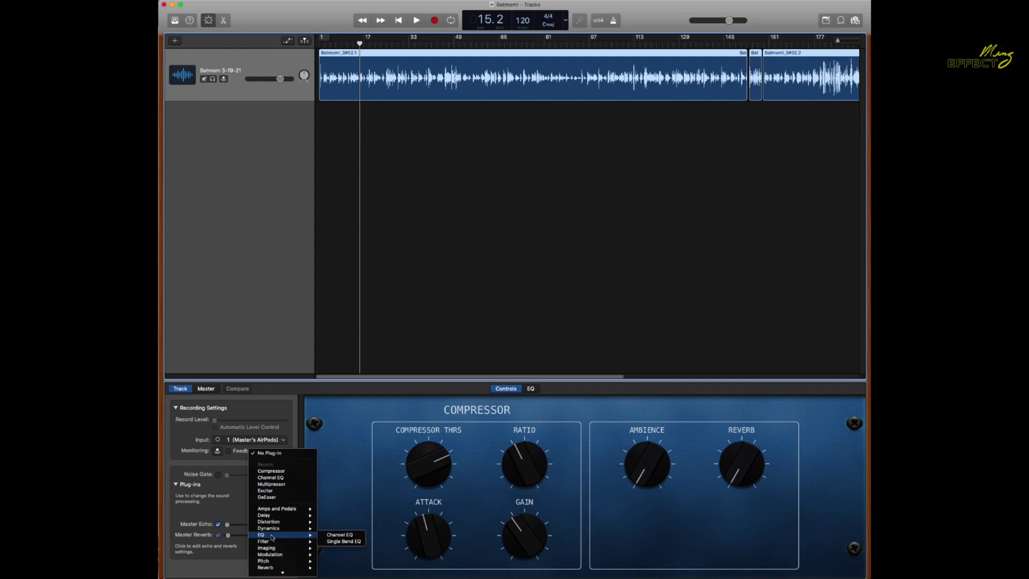
click(338, 534)
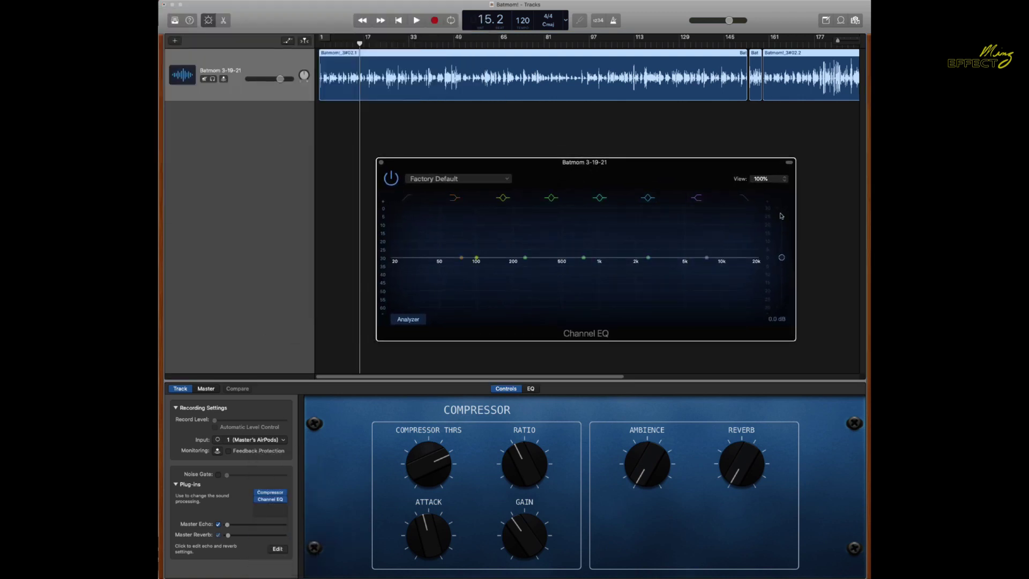
click(585, 259)
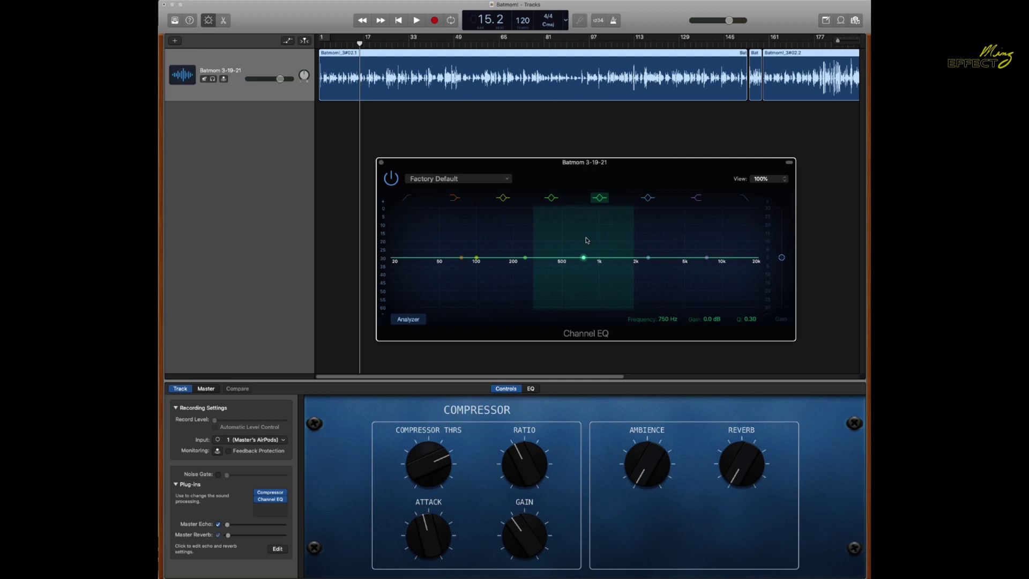
drag(585, 263, 587, 234)
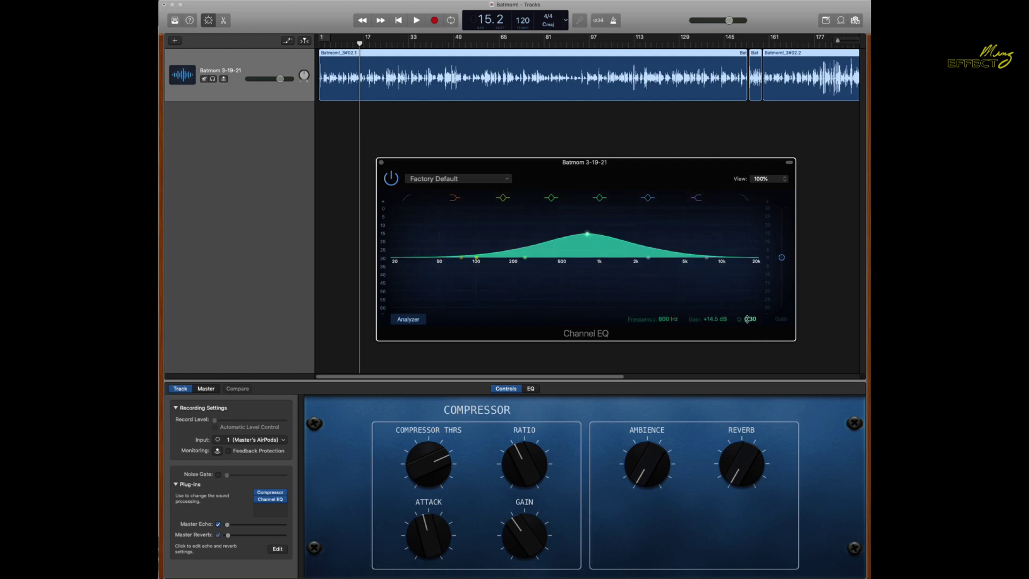
Step: Sweep a Q 13 boosted EQ peak across frequencies during playback, then reset it to 0 dB at 7500 Hz
drag(739, 321, 739, 274)
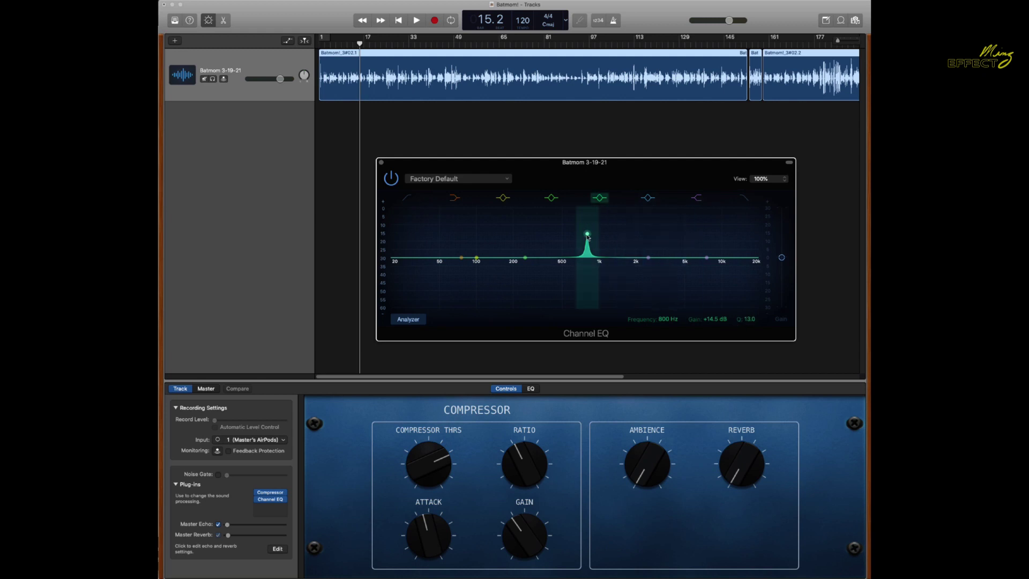
key(space)
drag(587, 236, 707, 200)
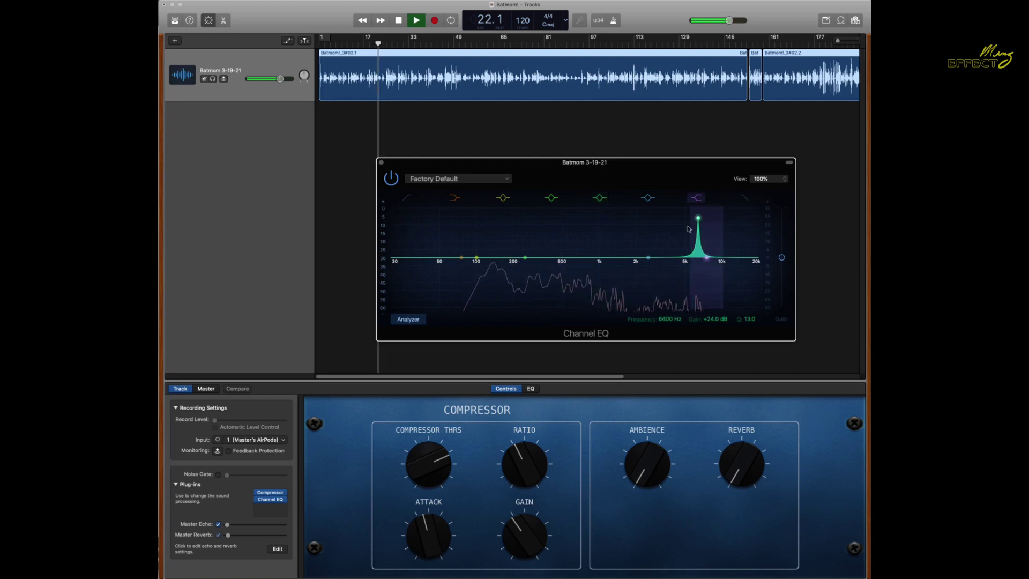
alt+click(697, 219)
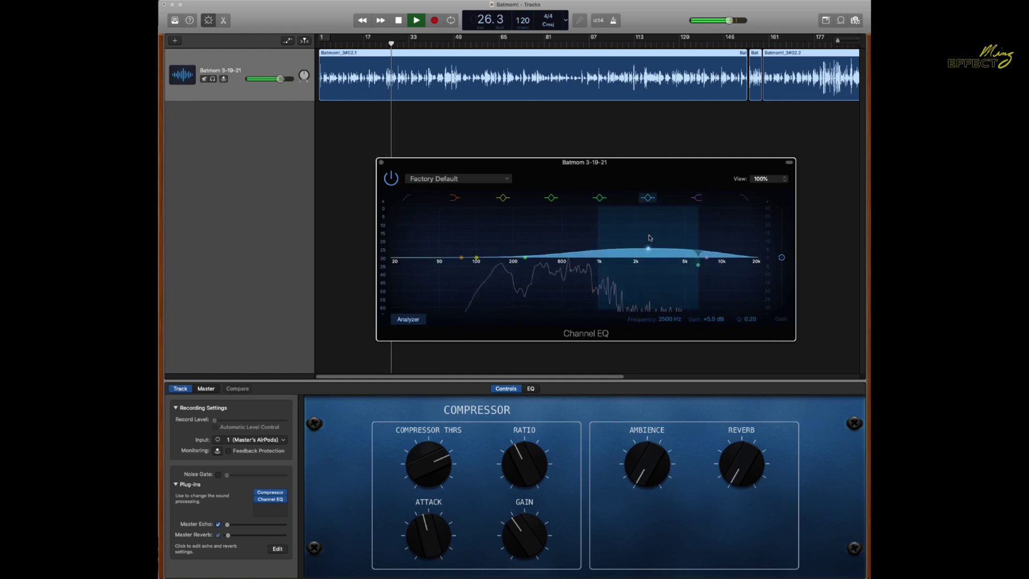
Step: Sweep boosted EQ bands for resonances, notching near 200, 500 and 7500 Hz, plus a -15 dB high cut near 10400 Hz
drag(662, 256, 563, 253)
key(space)
key(space)
key(space)
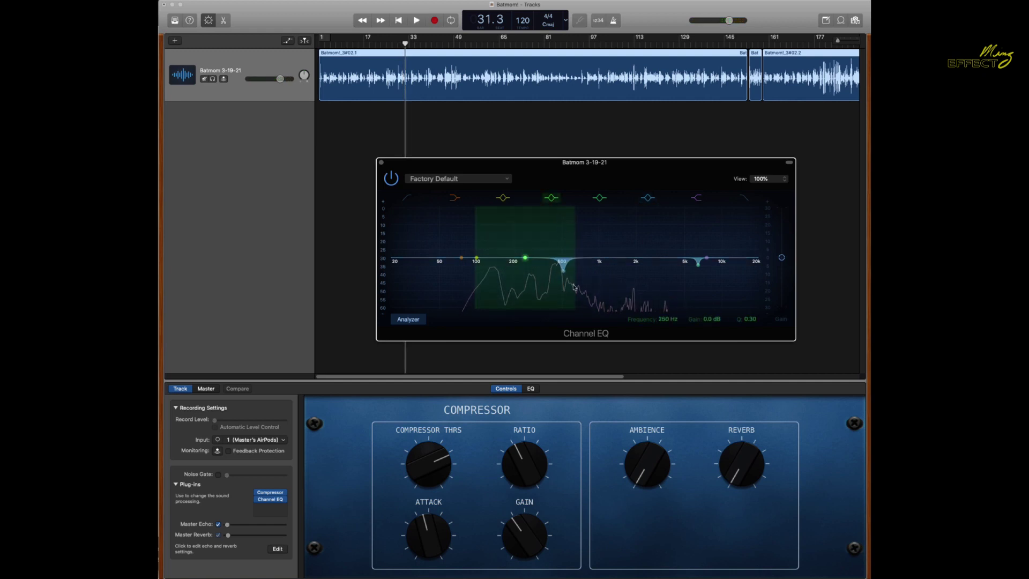
key(space)
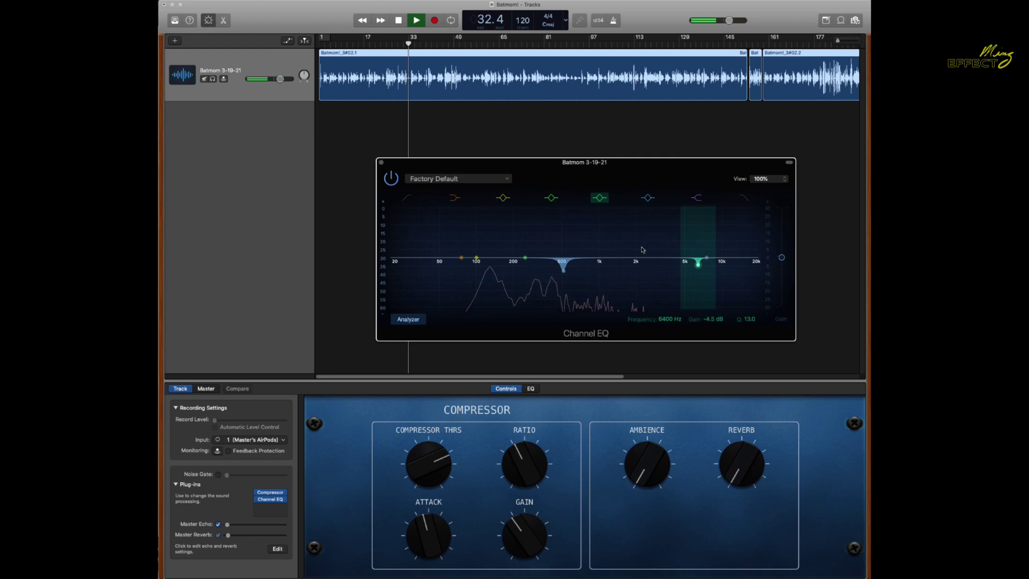
drag(526, 258, 507, 212)
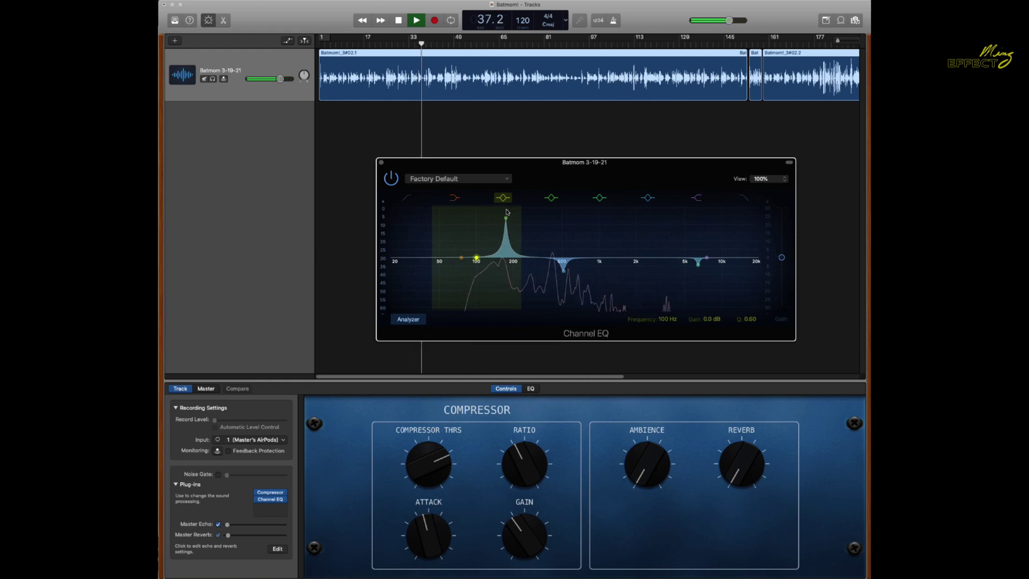
key(space)
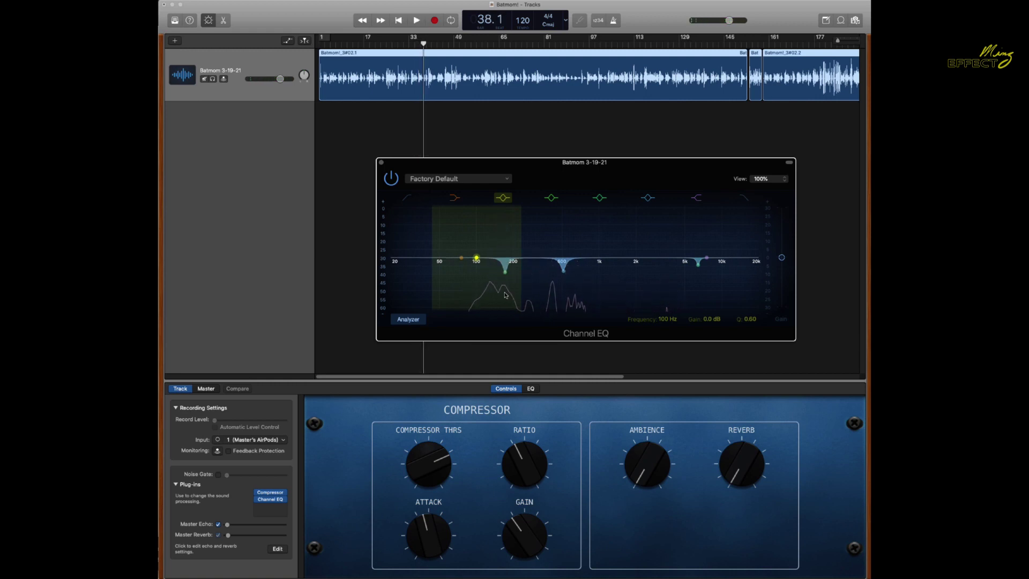
drag(706, 258, 752, 293)
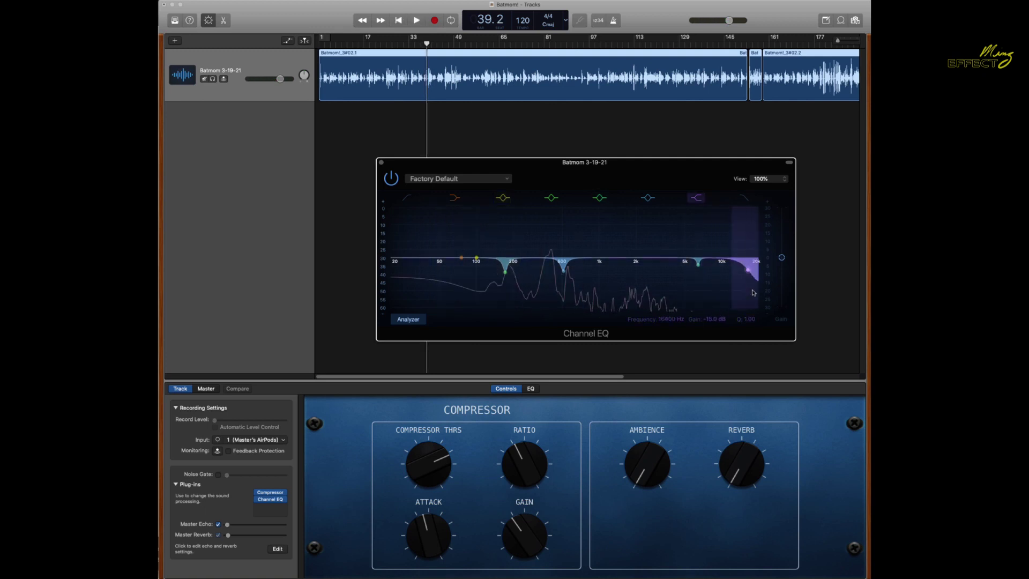
Step: Enable the low cut and turn a band into a narrow 3400 Hz cut in the first Channel EQ
click(428, 262)
key(space)
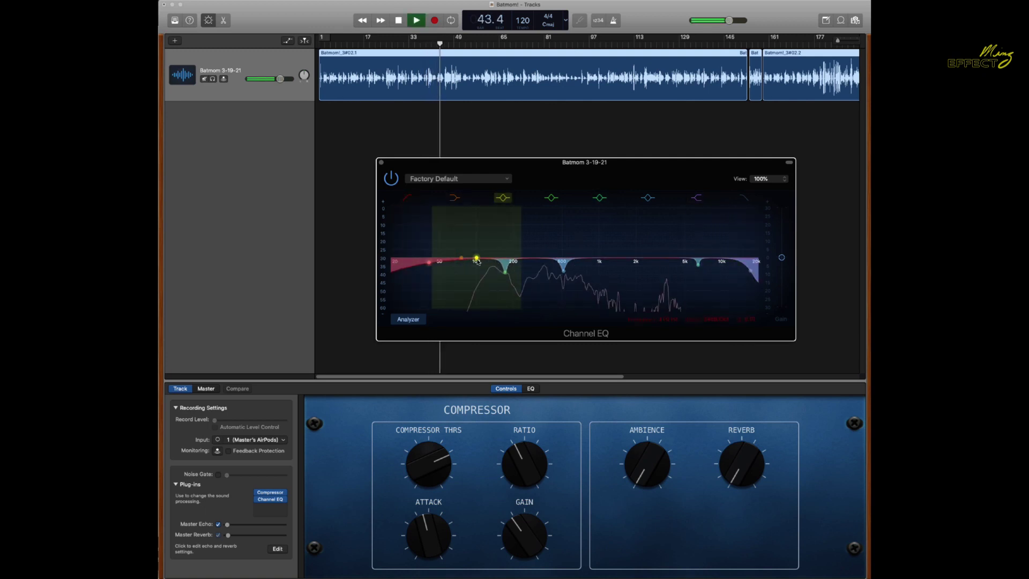
drag(477, 261, 664, 280)
key(space)
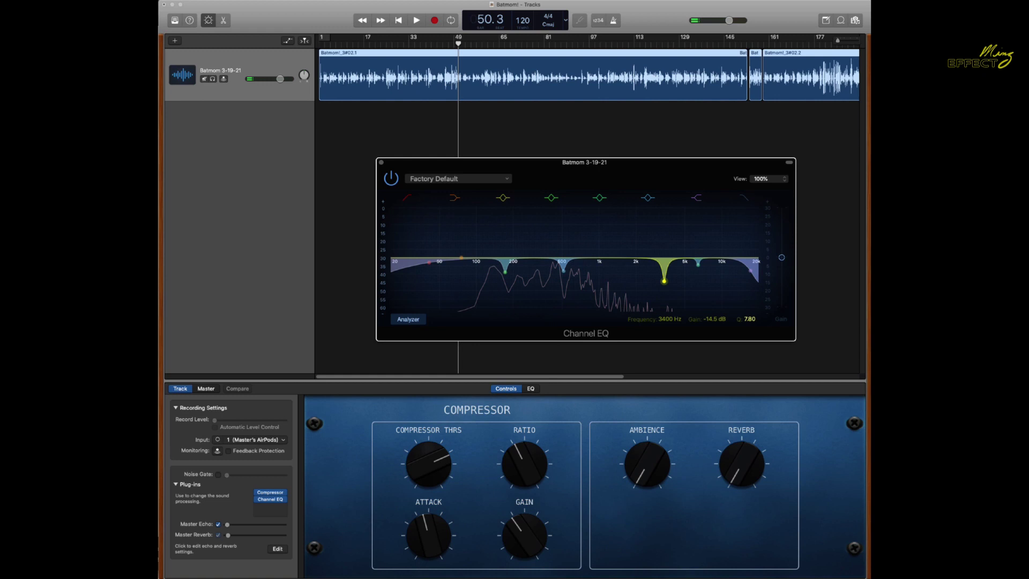
key(space)
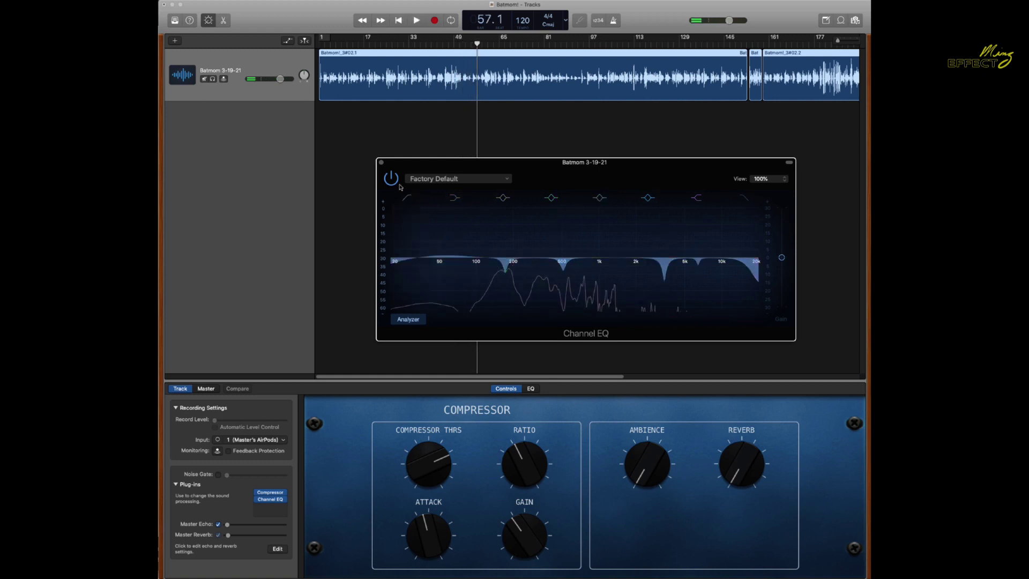
click(381, 162)
Step: Add a second Channel EQ with notches at 1380 and 1940 Hz and a dip near 5 kHz
click(270, 506)
mouse_move(664, 223)
mouse_down()
mouse_move(665, 183)
mouse_move(666, 224)
mouse_up()
drag(533, 223, 569, 263)
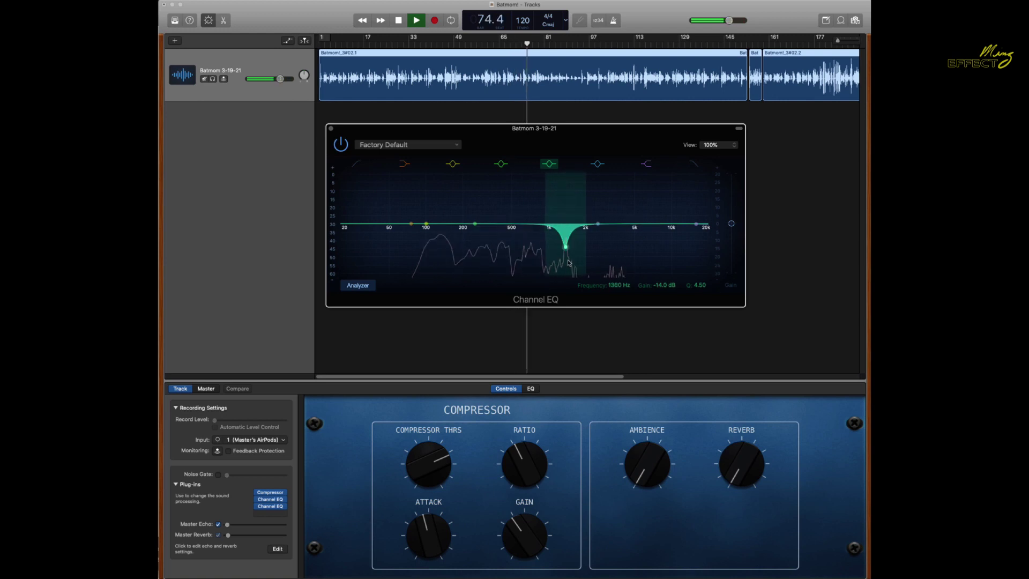
drag(597, 231, 584, 248)
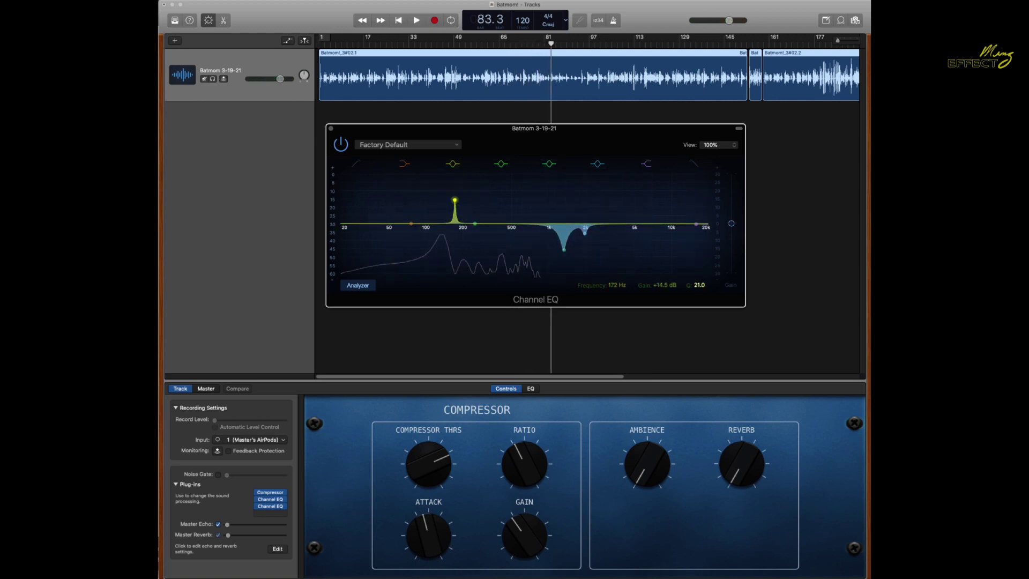
drag(585, 232, 611, 236)
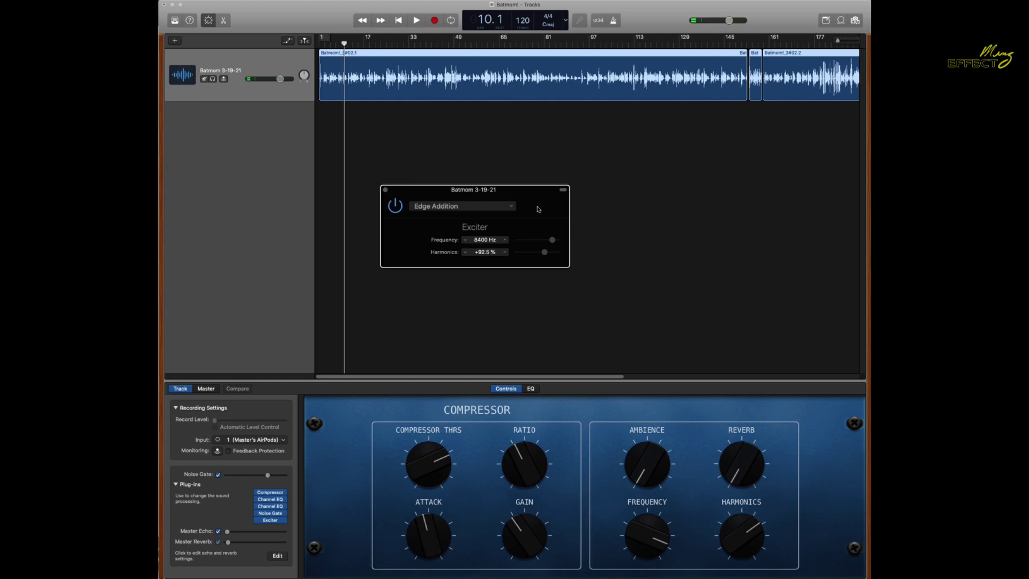
Step: Audition the Exciter presets Add Silver, Artificial Overload and Vocal Edge during playback
key(space)
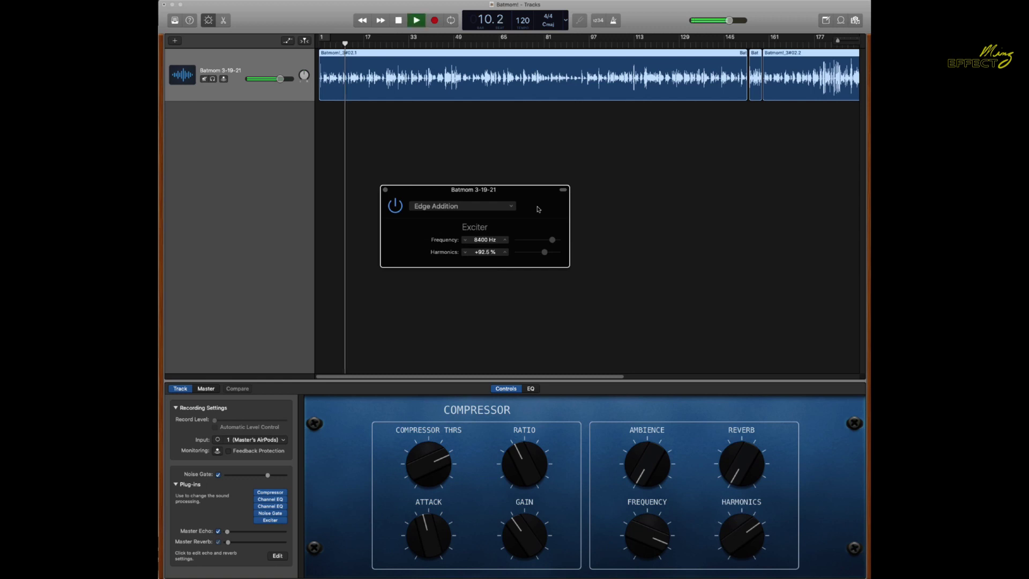
click(496, 210)
click(471, 250)
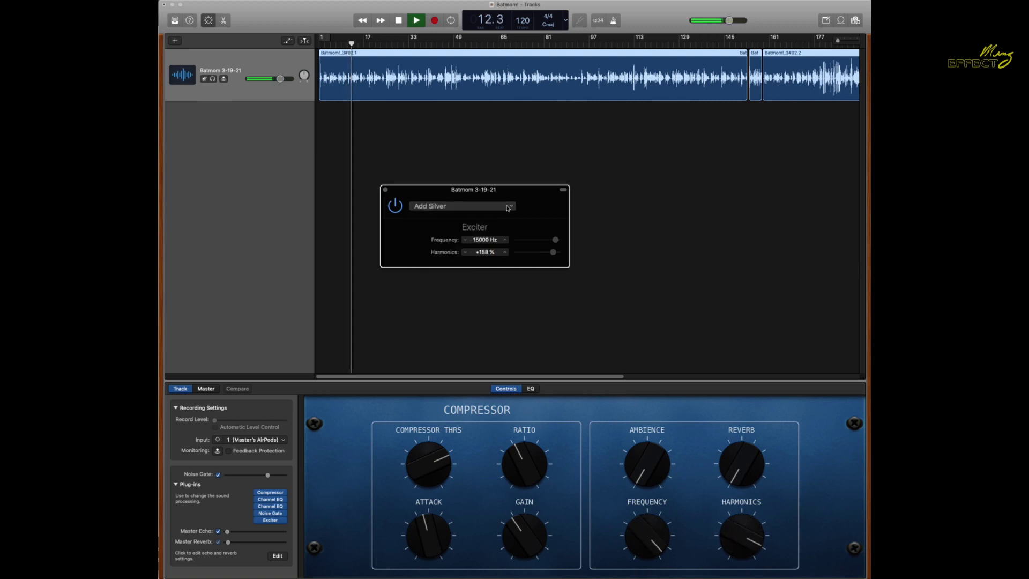
click(508, 208)
click(450, 259)
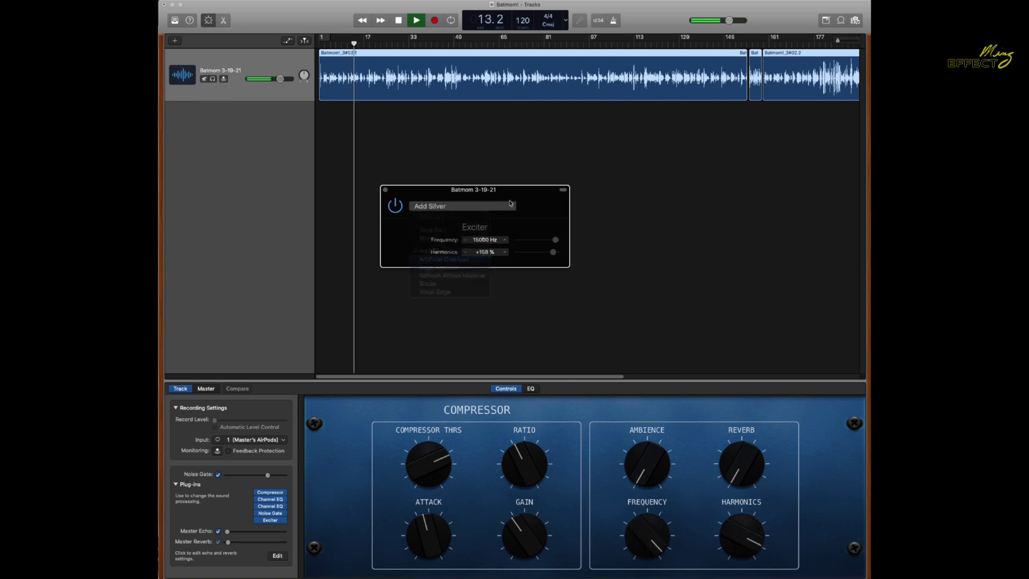
click(510, 205)
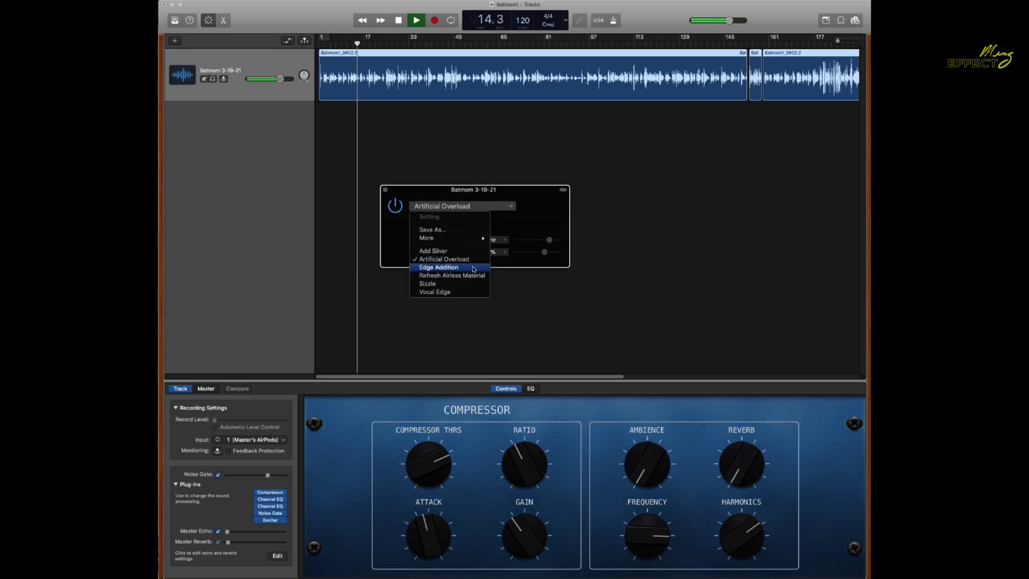
click(464, 292)
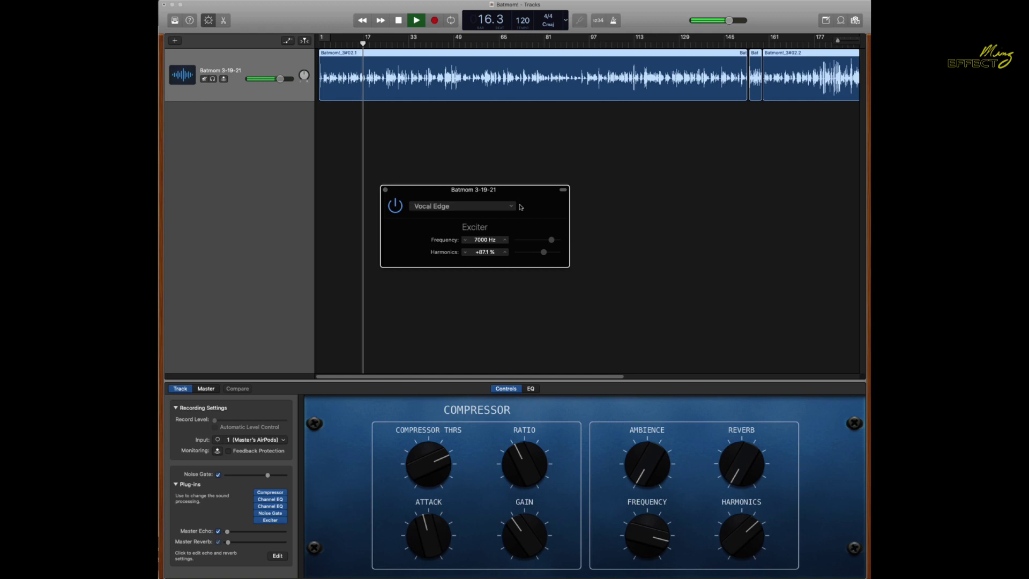
click(511, 206)
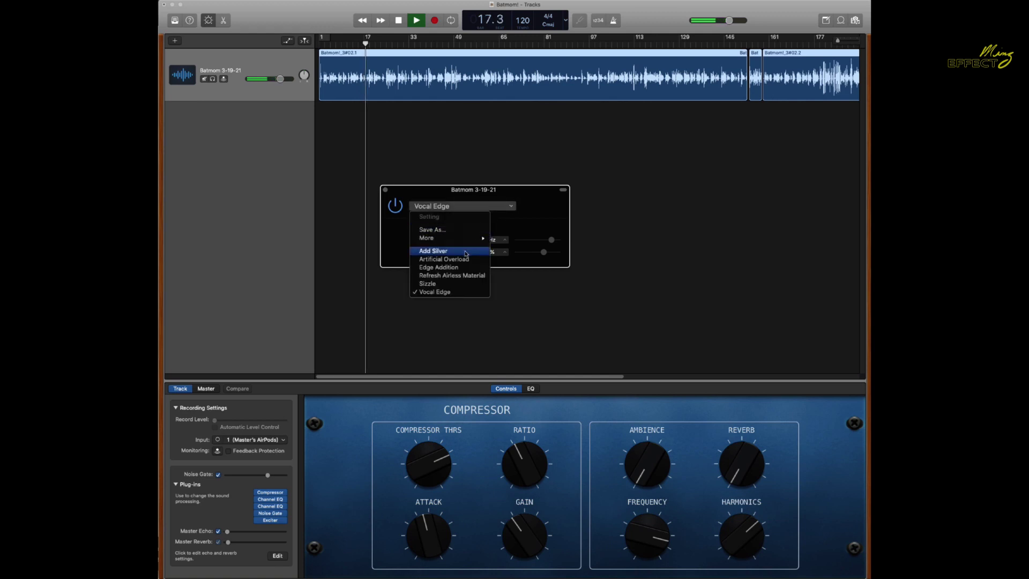
click(465, 252)
Step: Set the Exciter to Edge Addition with Harmonics at +3.38 %, close it and stop playback
click(462, 206)
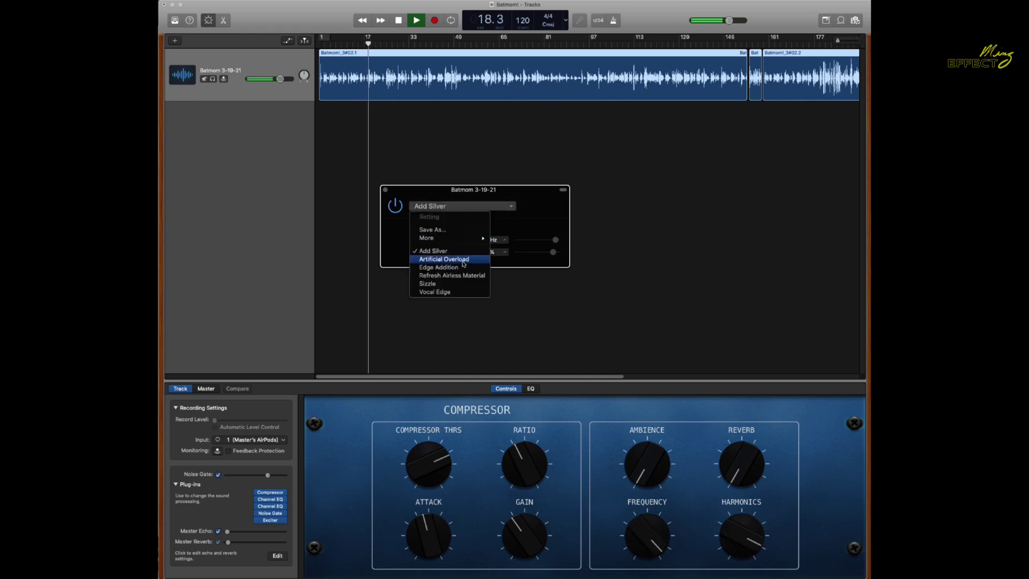
click(464, 259)
click(461, 206)
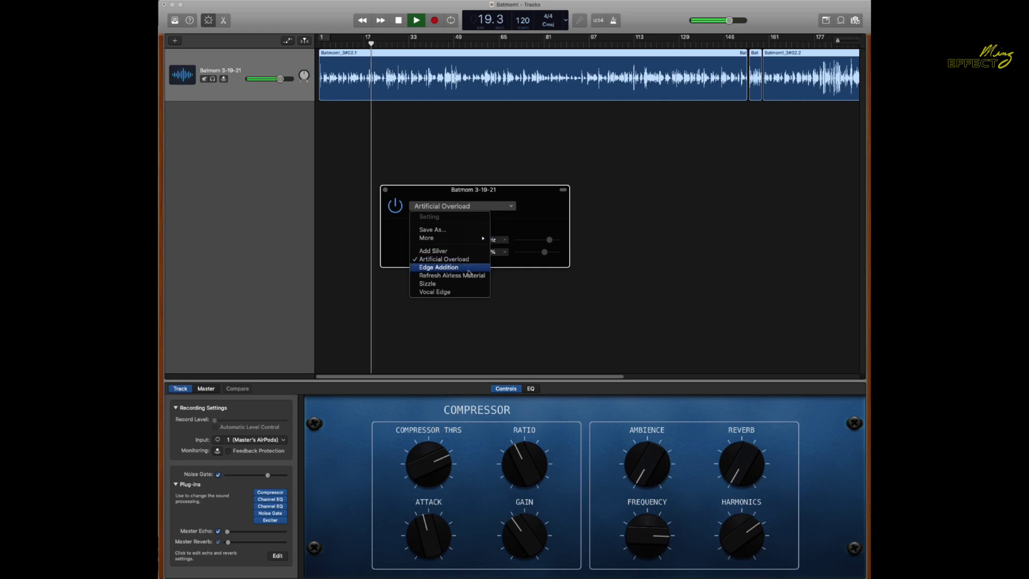
click(467, 268)
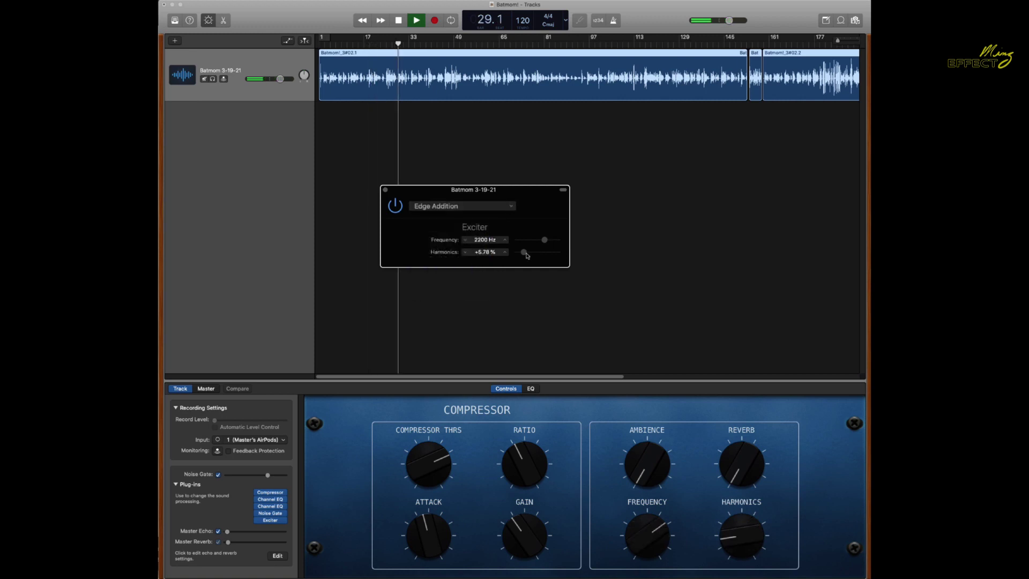
drag(526, 256, 524, 255)
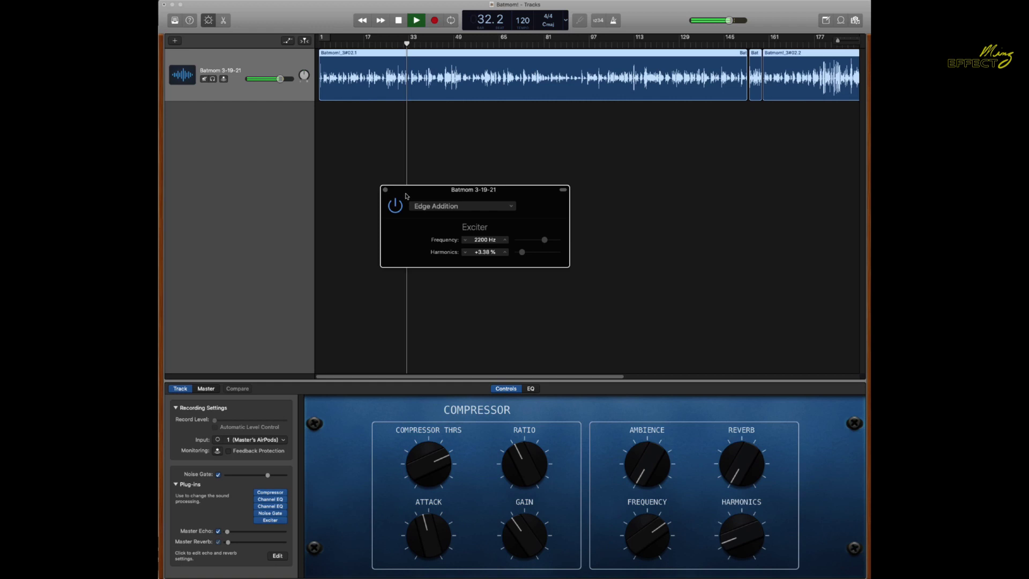
click(385, 191)
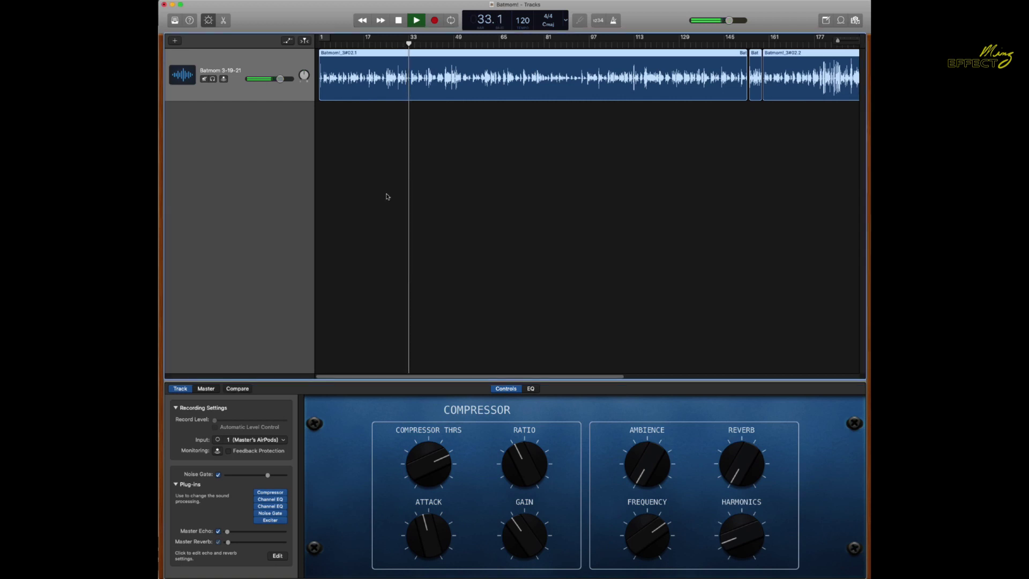
key(space)
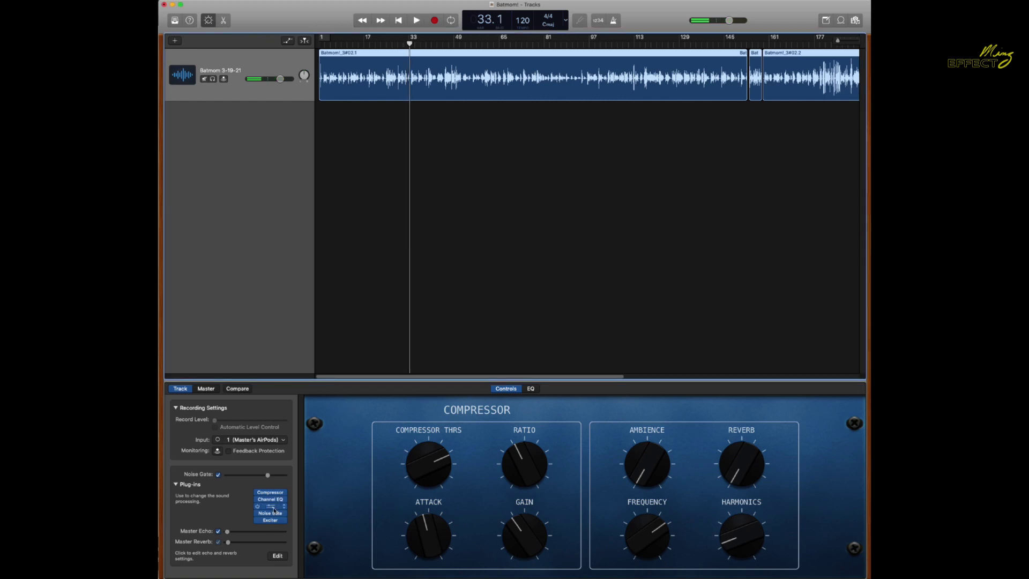
mouse_move(272, 514)
Step: Switch off the Noise Gate, then play the Audacity voice track to hear the background noise near 2.39 s
click(257, 513)
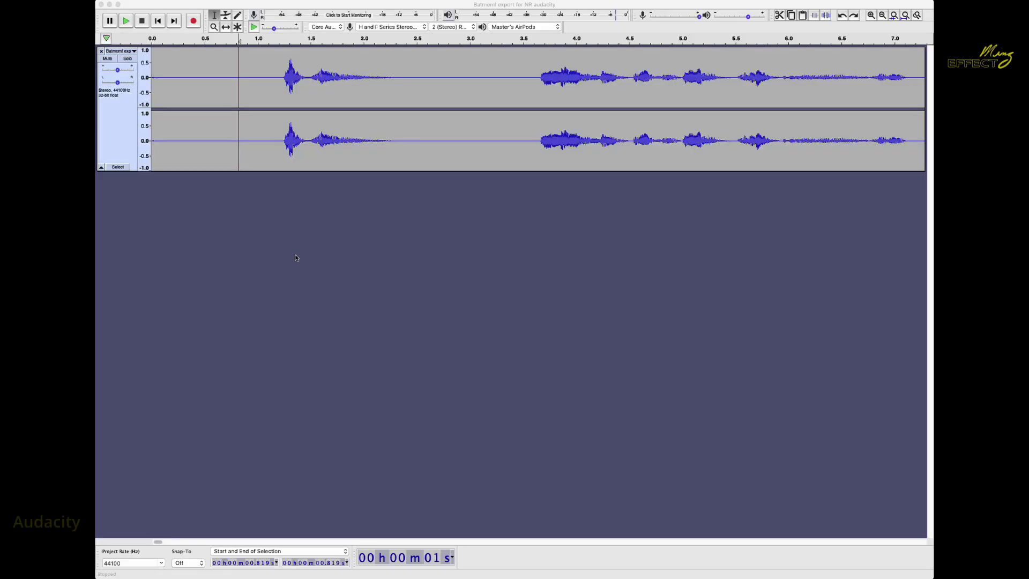
click(161, 86)
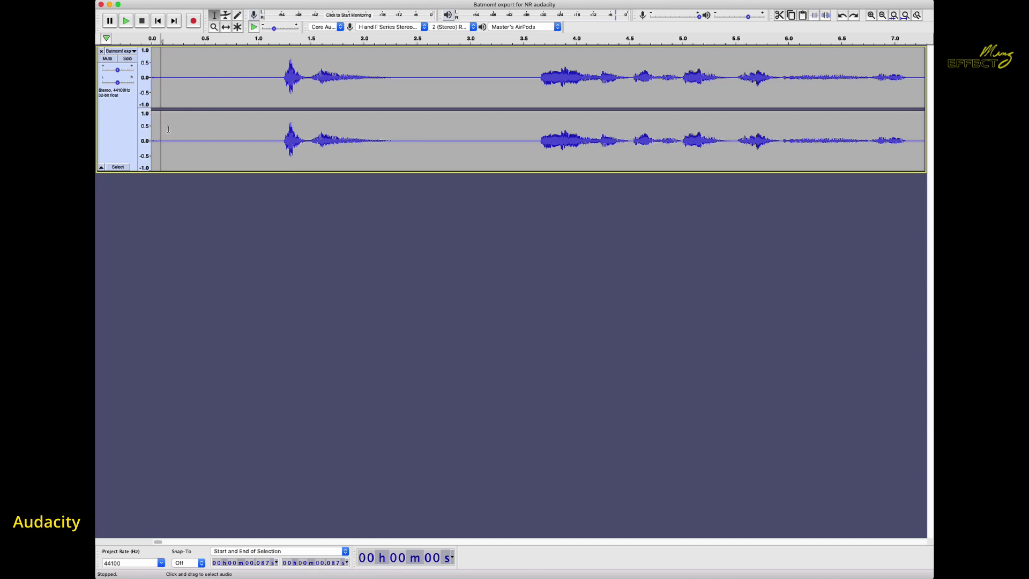
key(space)
key(space)
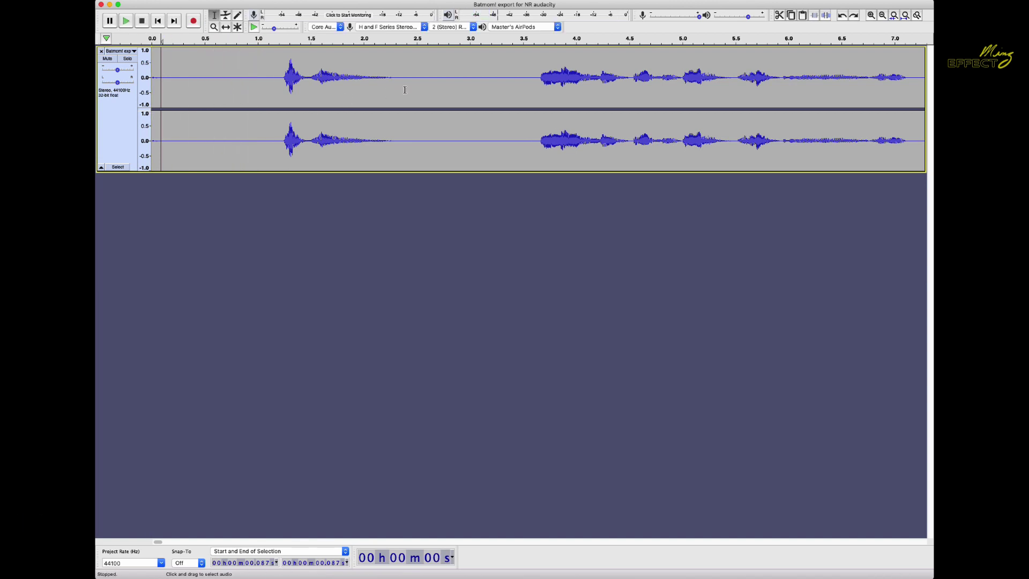
click(404, 89)
key(space)
key(space)
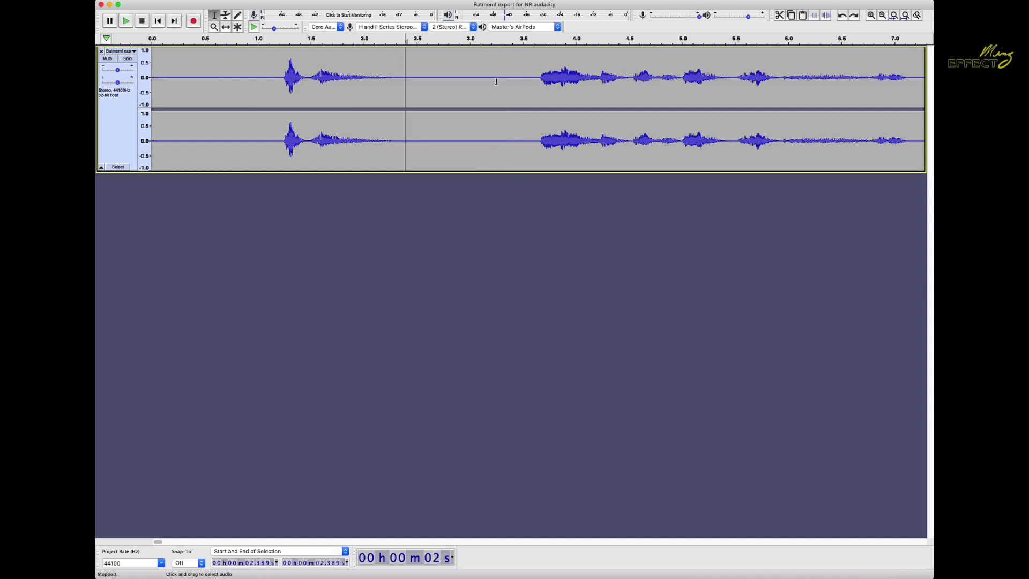
Step: Select the silent gap from 2.373 s to 3.609 s and capture it as the Noise Reduction profile
drag(404, 78, 534, 103)
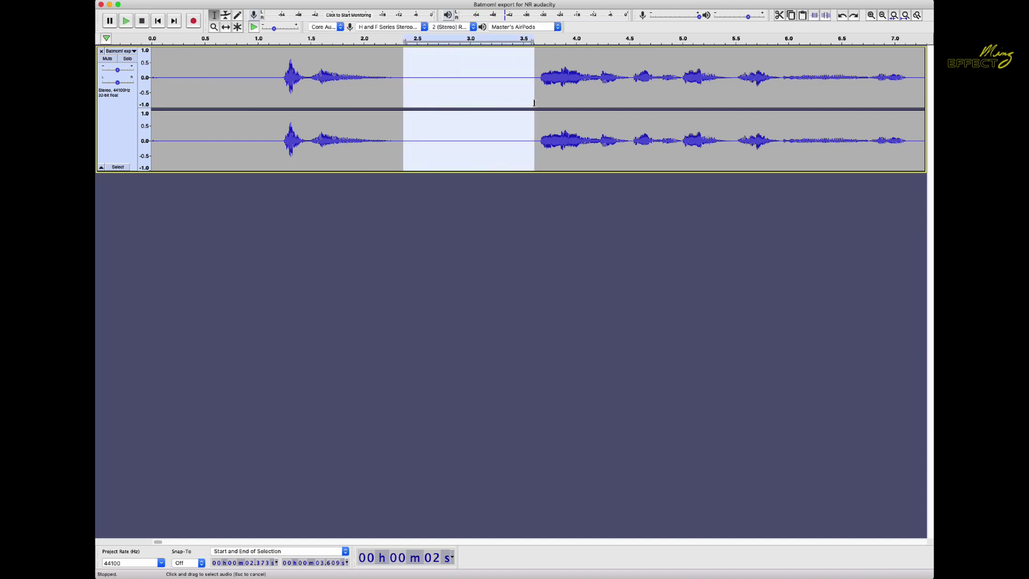
click(265, 0)
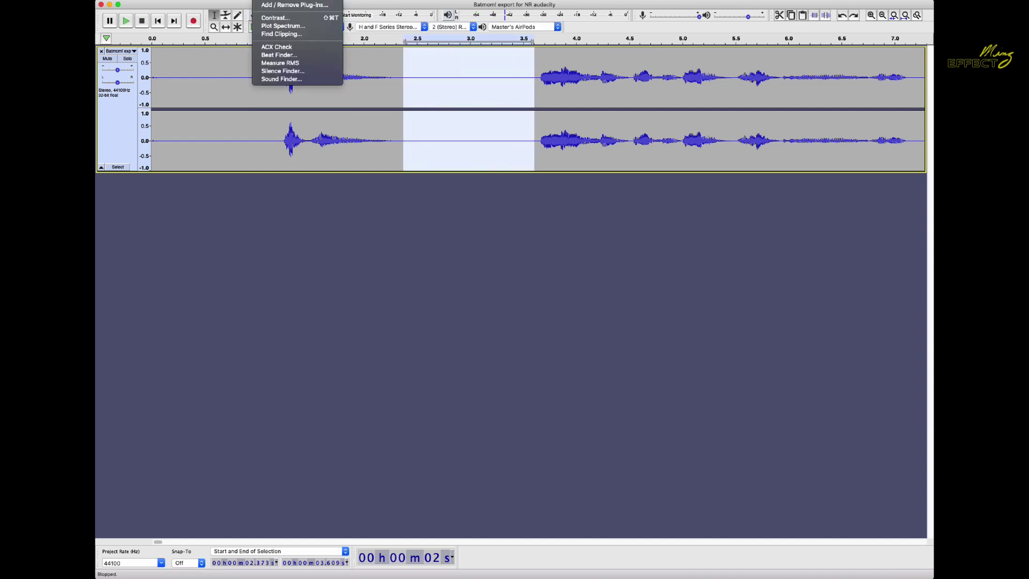
mouse_move(241, 0)
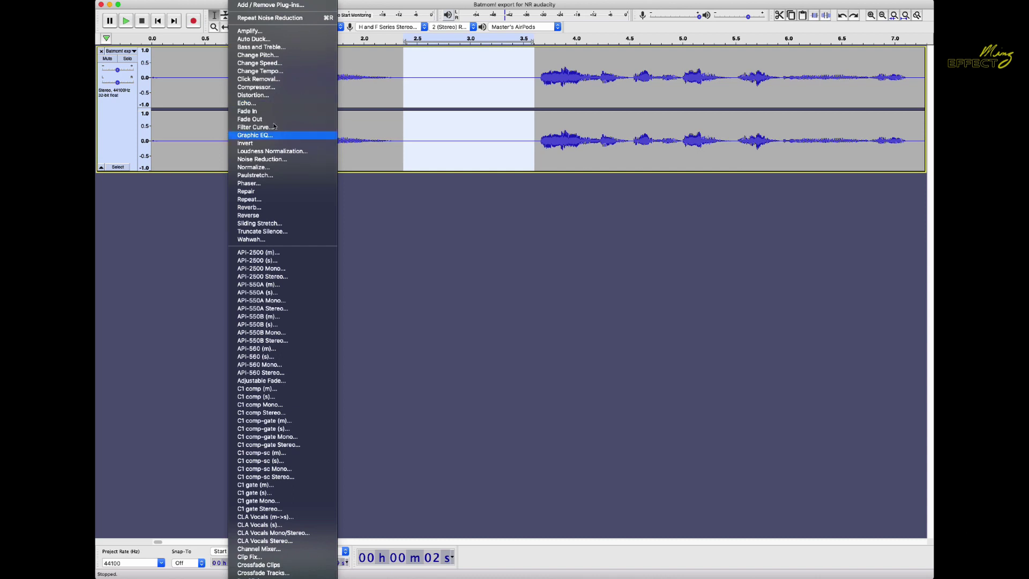
click(278, 161)
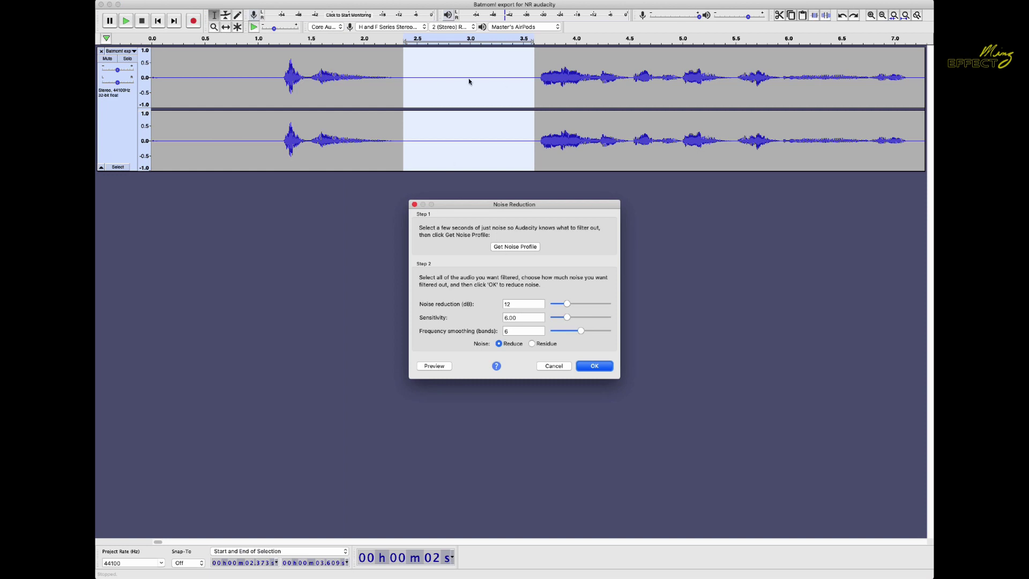
click(505, 247)
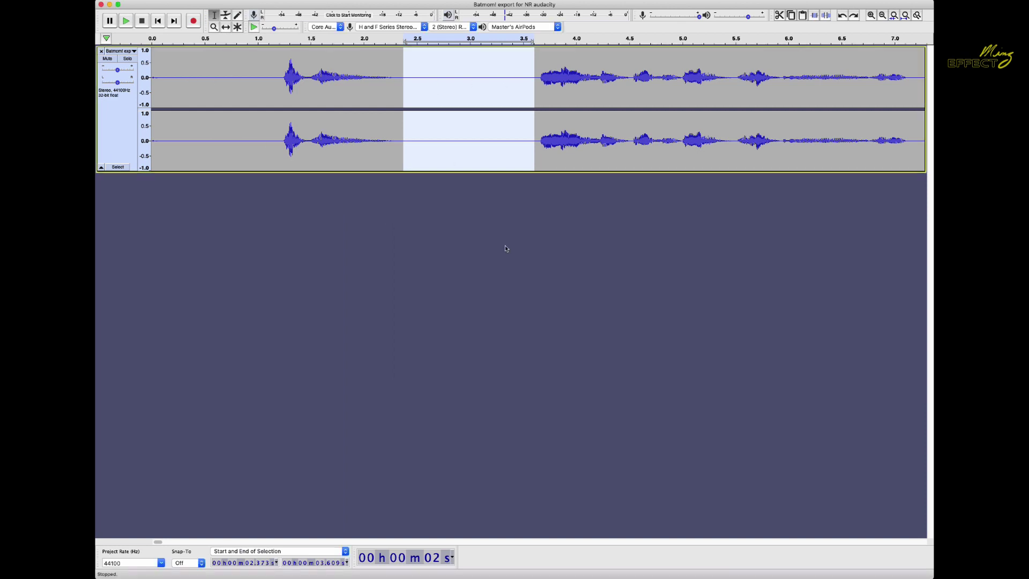
Step: Apply Noise Reduction to 0.020–3.649 s with 12 dB, sensitivity 6.00 and 6 smoothing bands
click(366, 101)
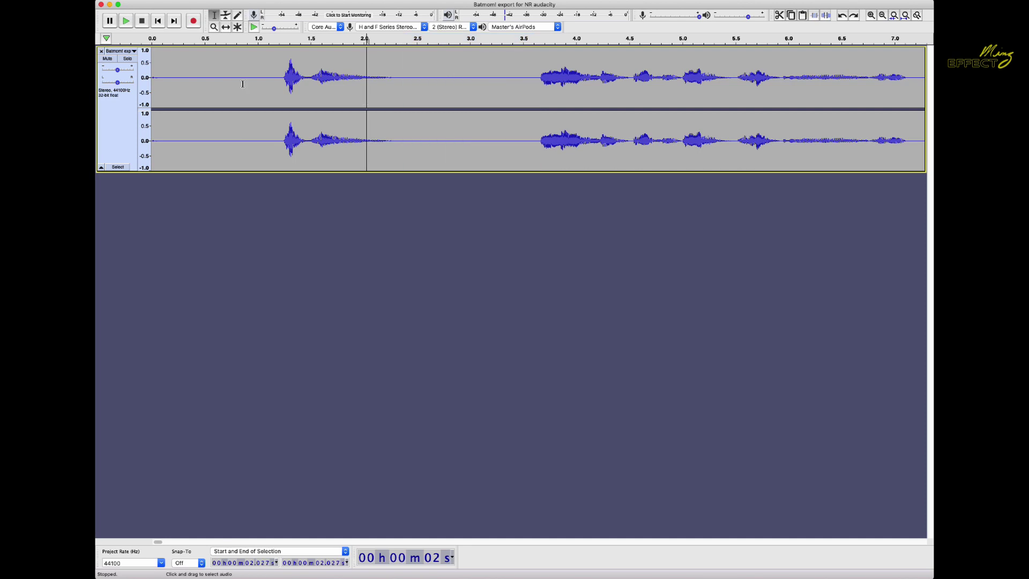
drag(154, 75, 538, 130)
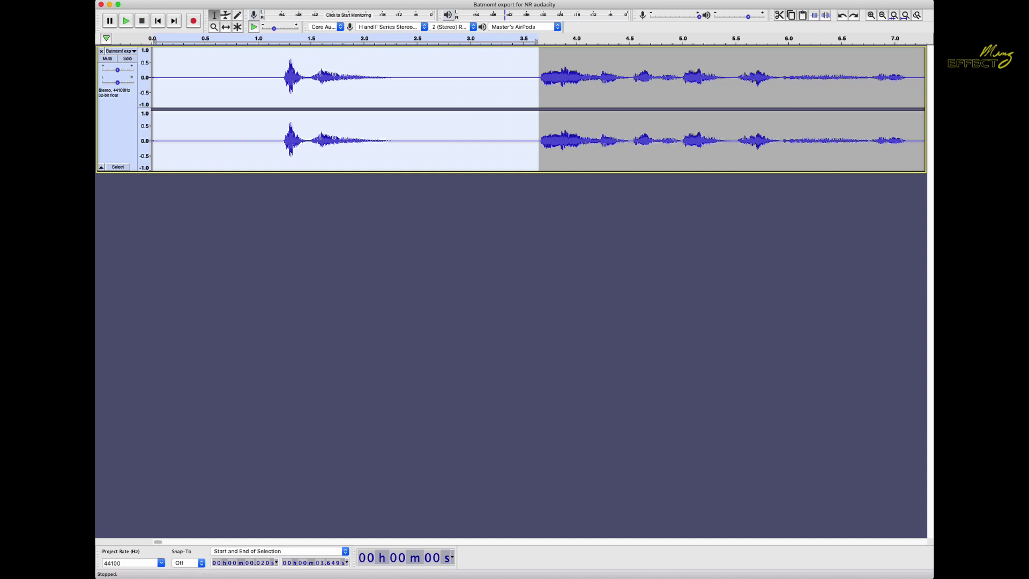
click(244, 0)
click(265, 159)
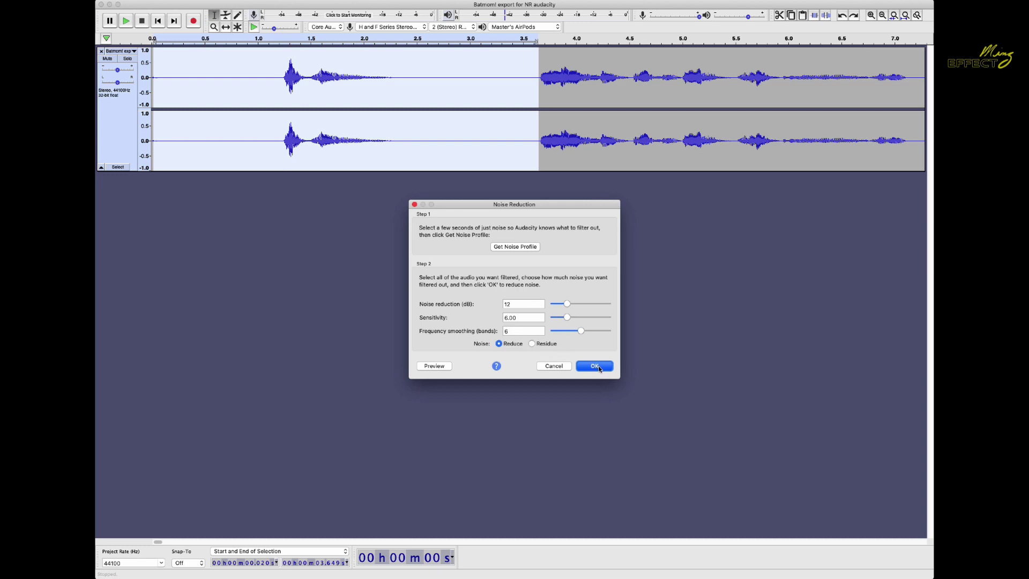
click(595, 366)
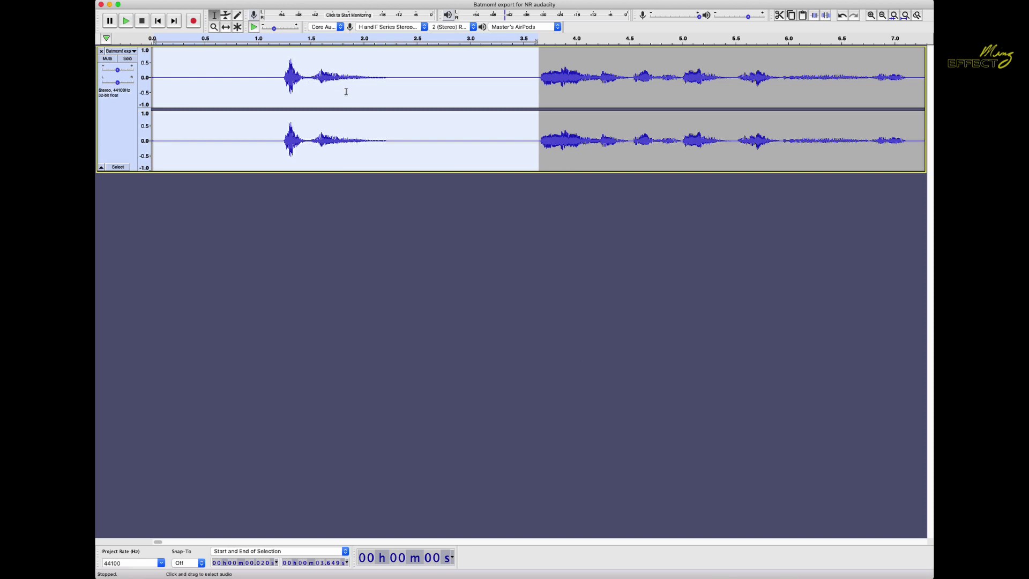
click(395, 150)
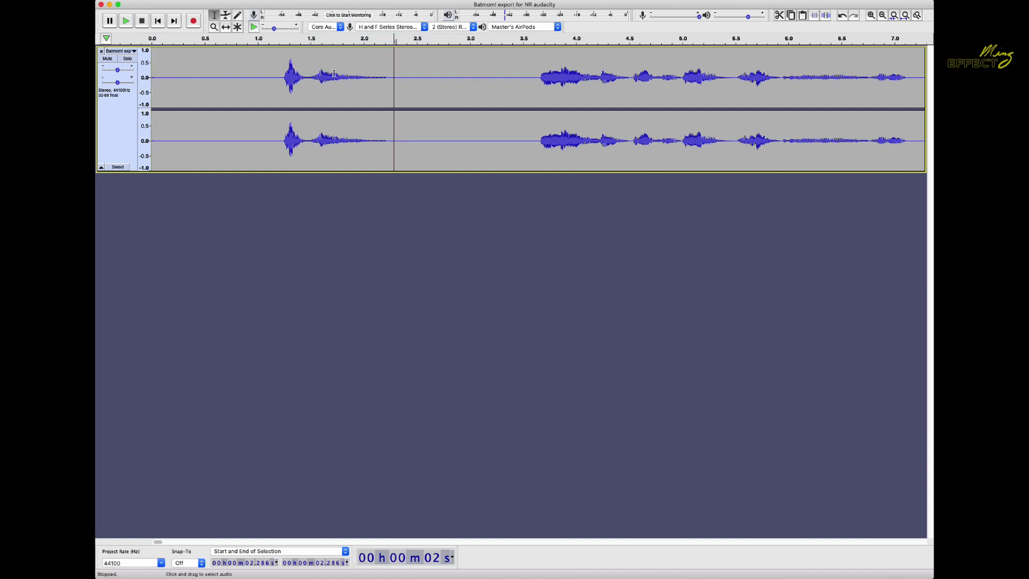
click(158, 97)
key(space)
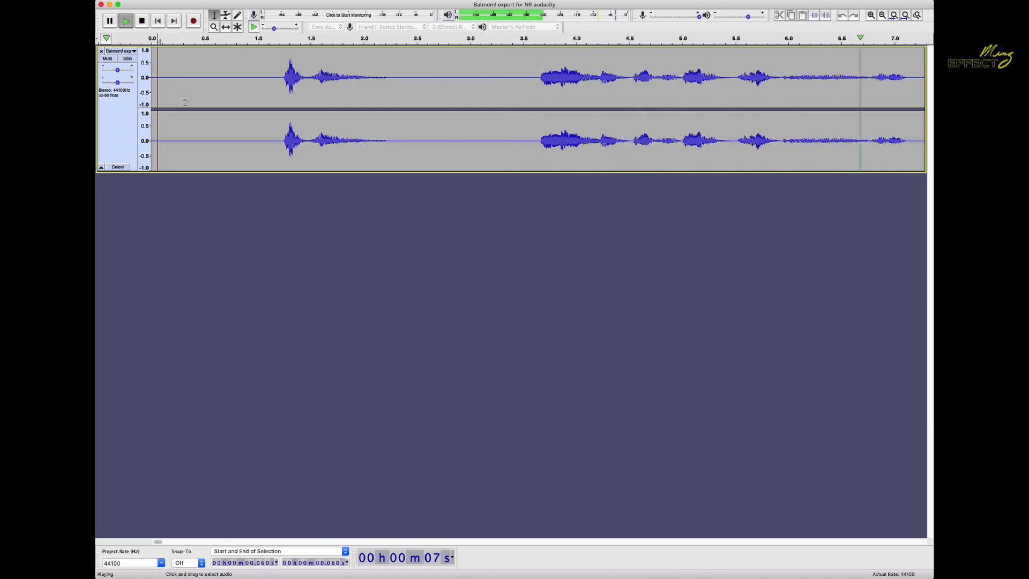
key(space)
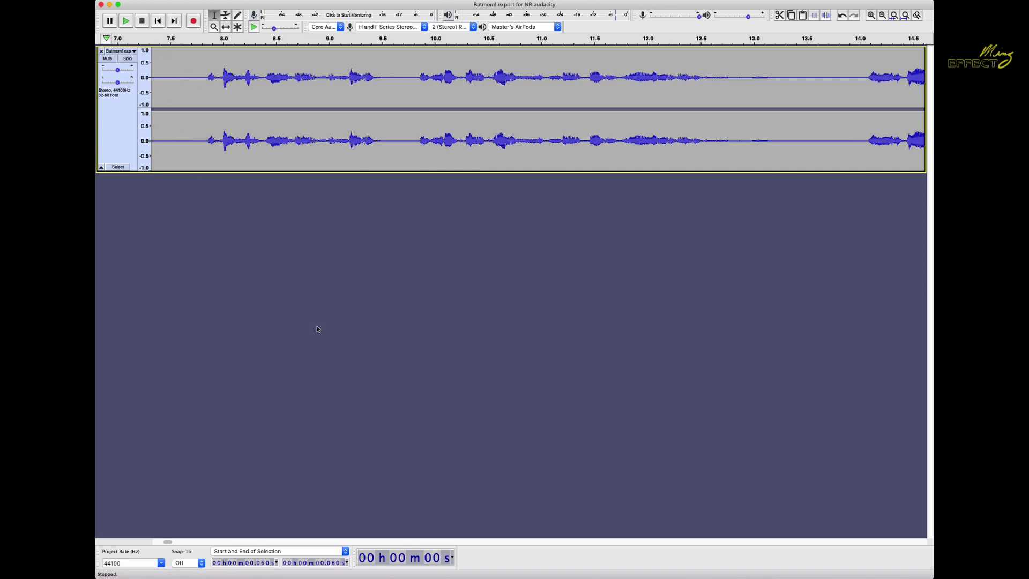
scroll(190, 484, left, 10)
click(161, 83)
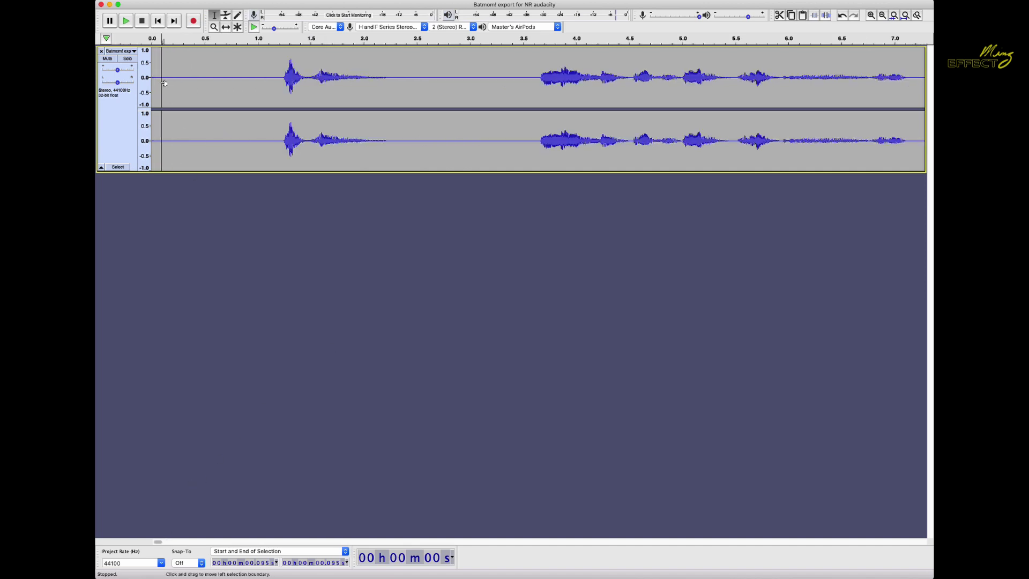
key(space)
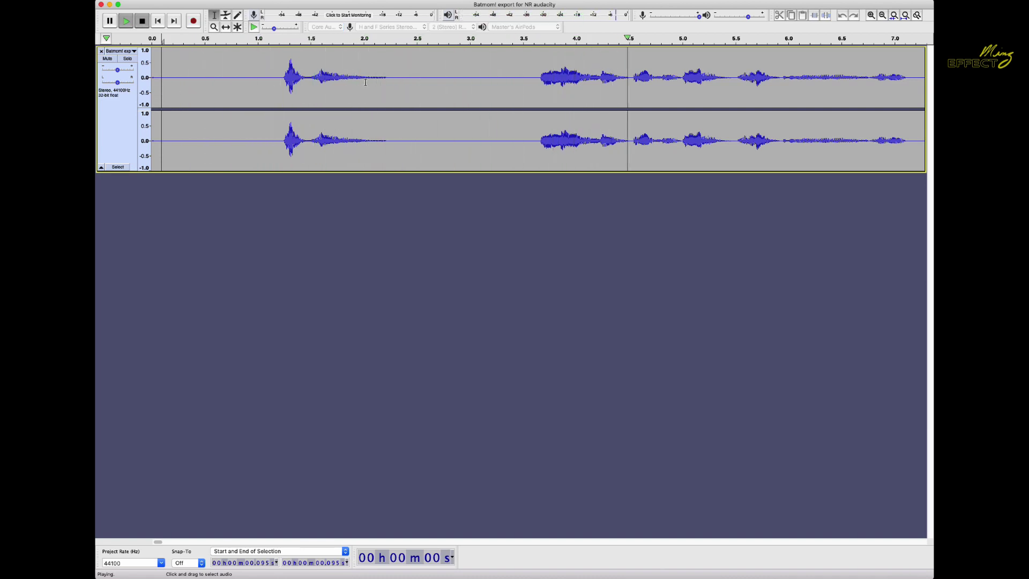
key(space)
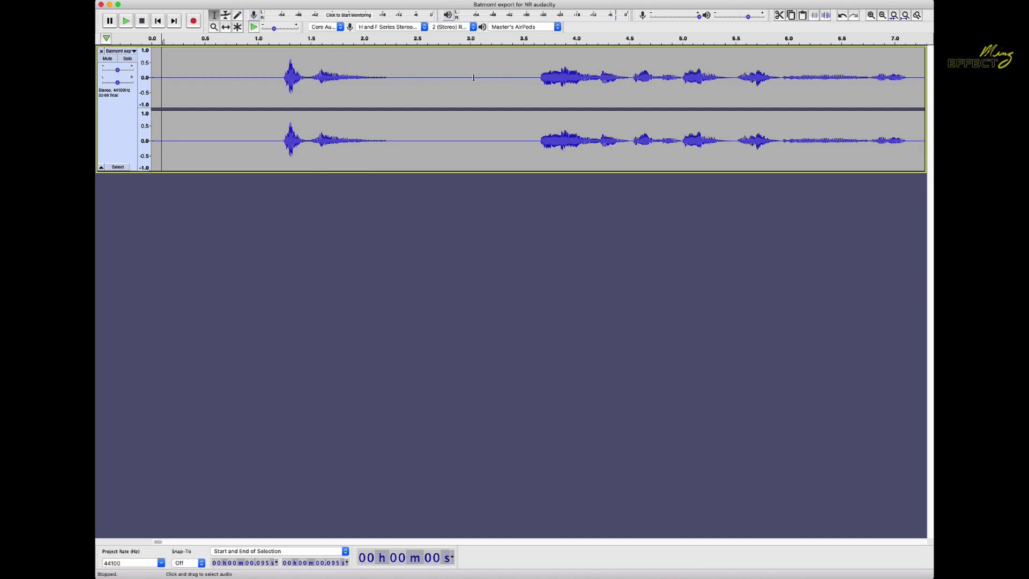
click(533, 74)
key(space)
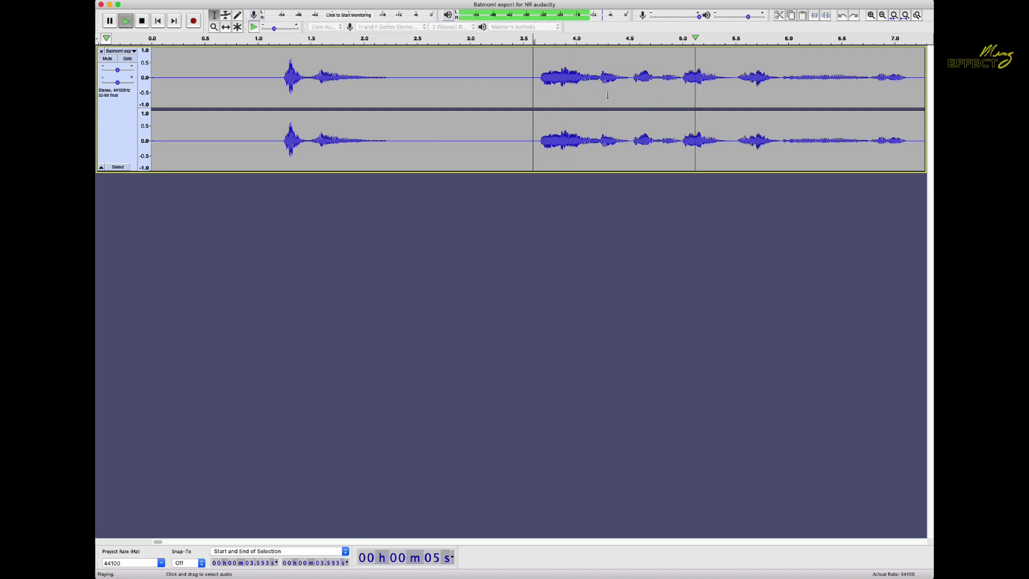
key(space)
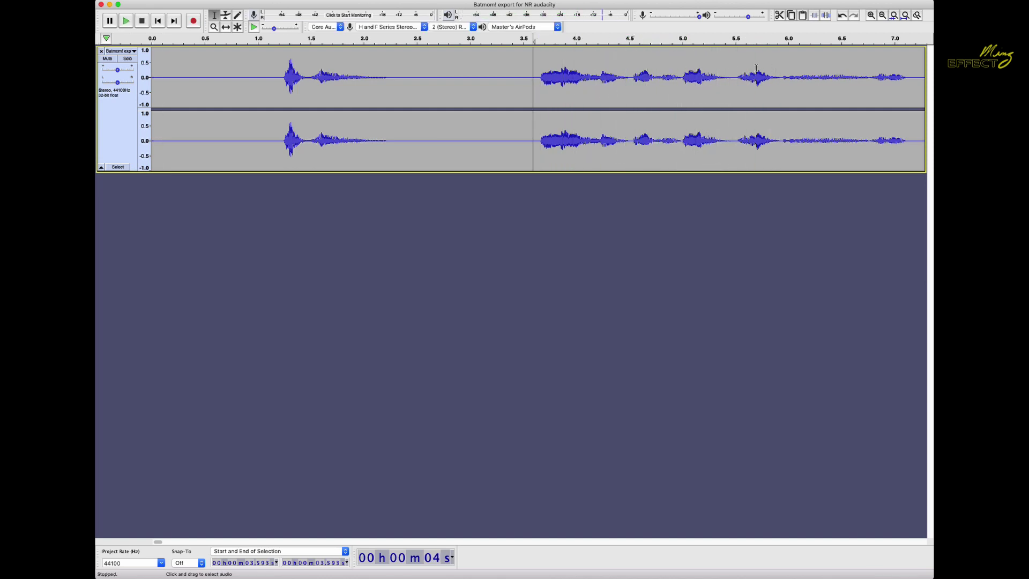
click(168, 75)
key(space)
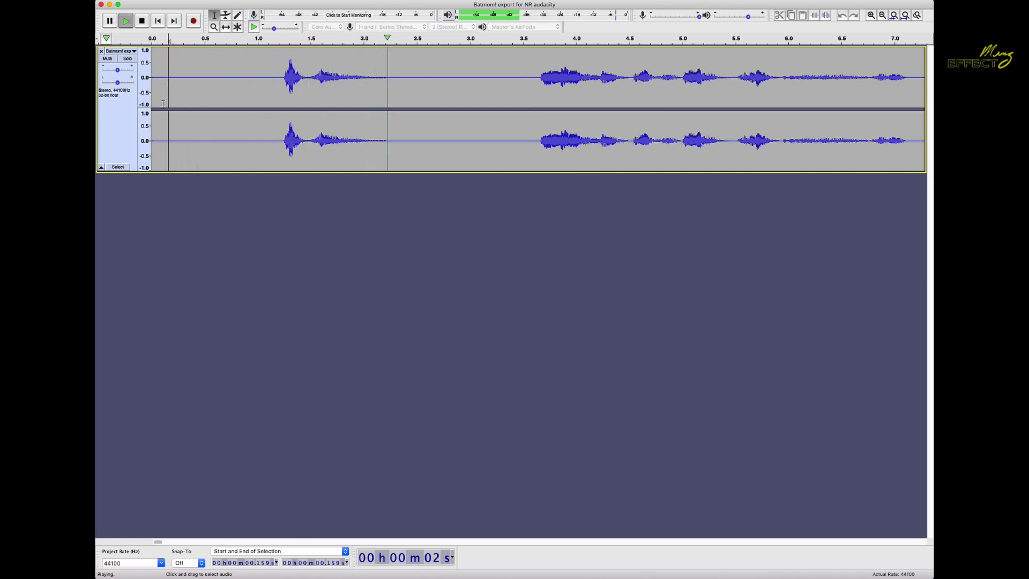
key(space)
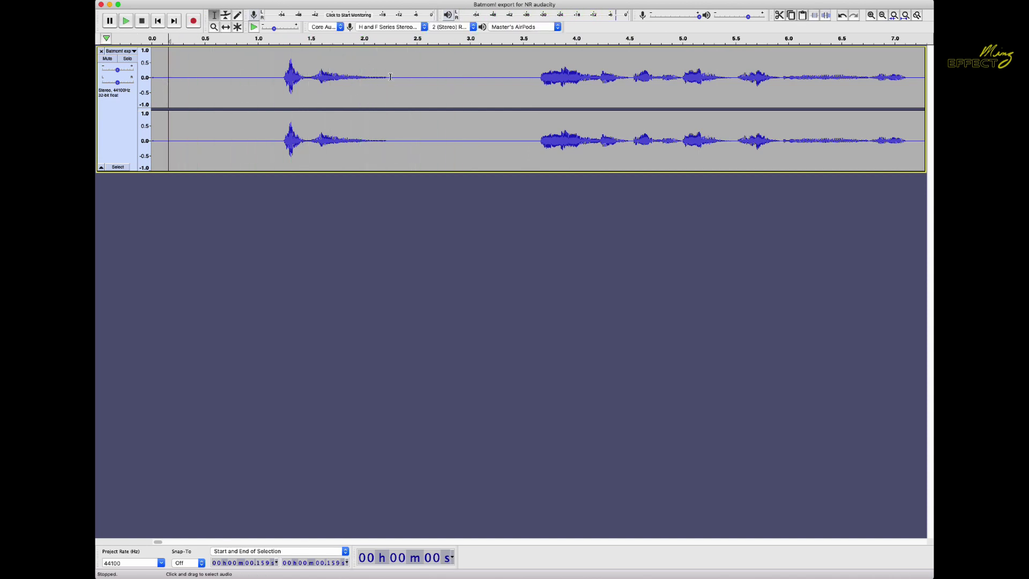